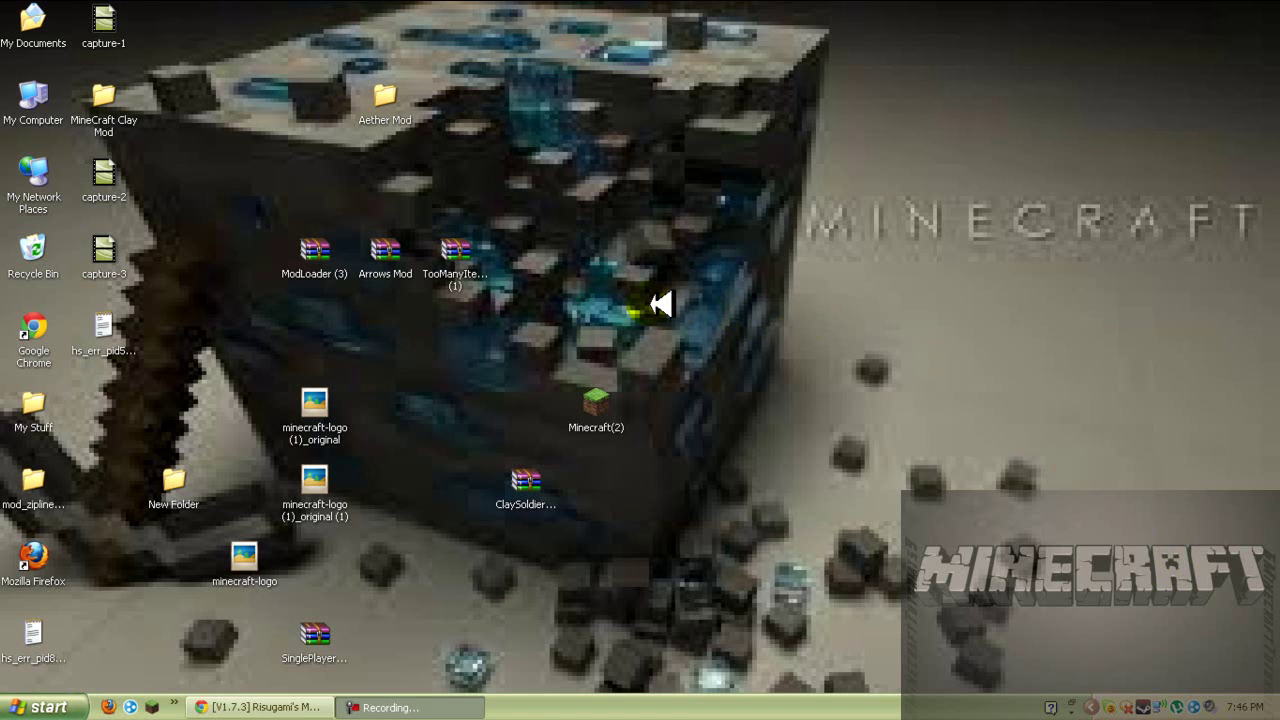
Step: Arrange the Arrows Mod, TooManyItems and ModLoader (3) archives side by side on the desktop
left_click_drag(395, 250, 596, 262)
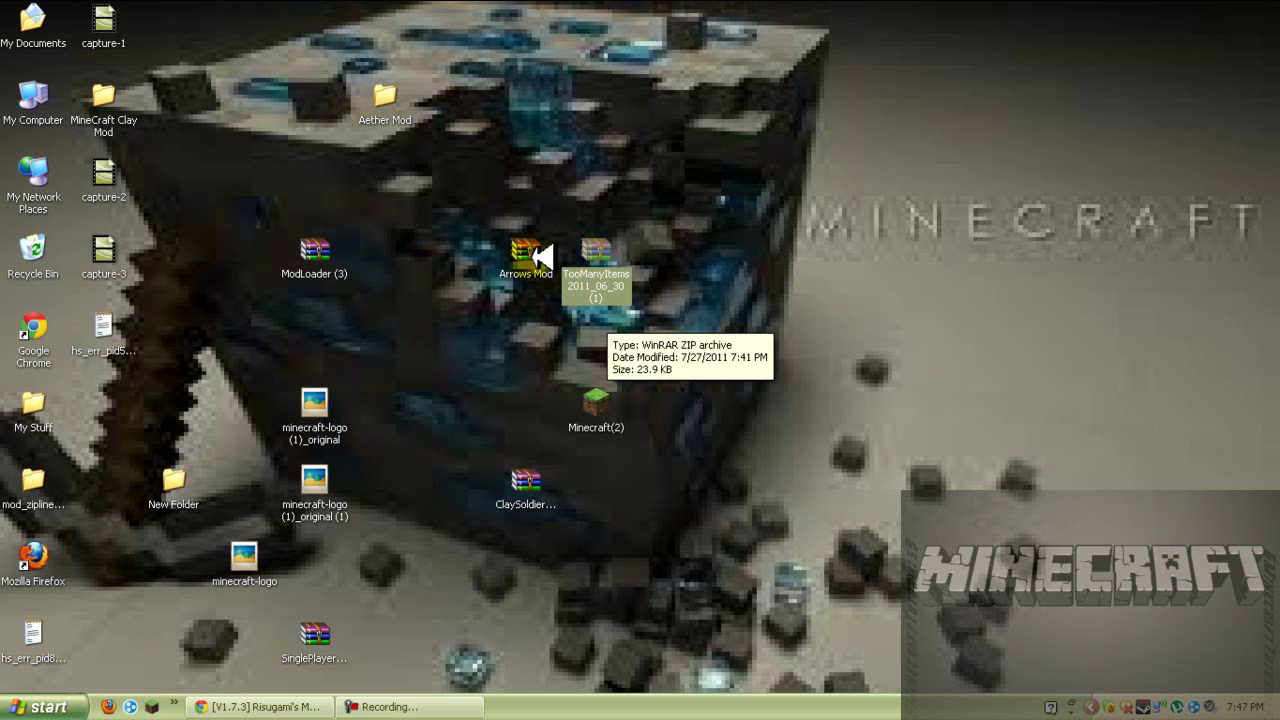
left_click_drag(316, 250, 669, 246)
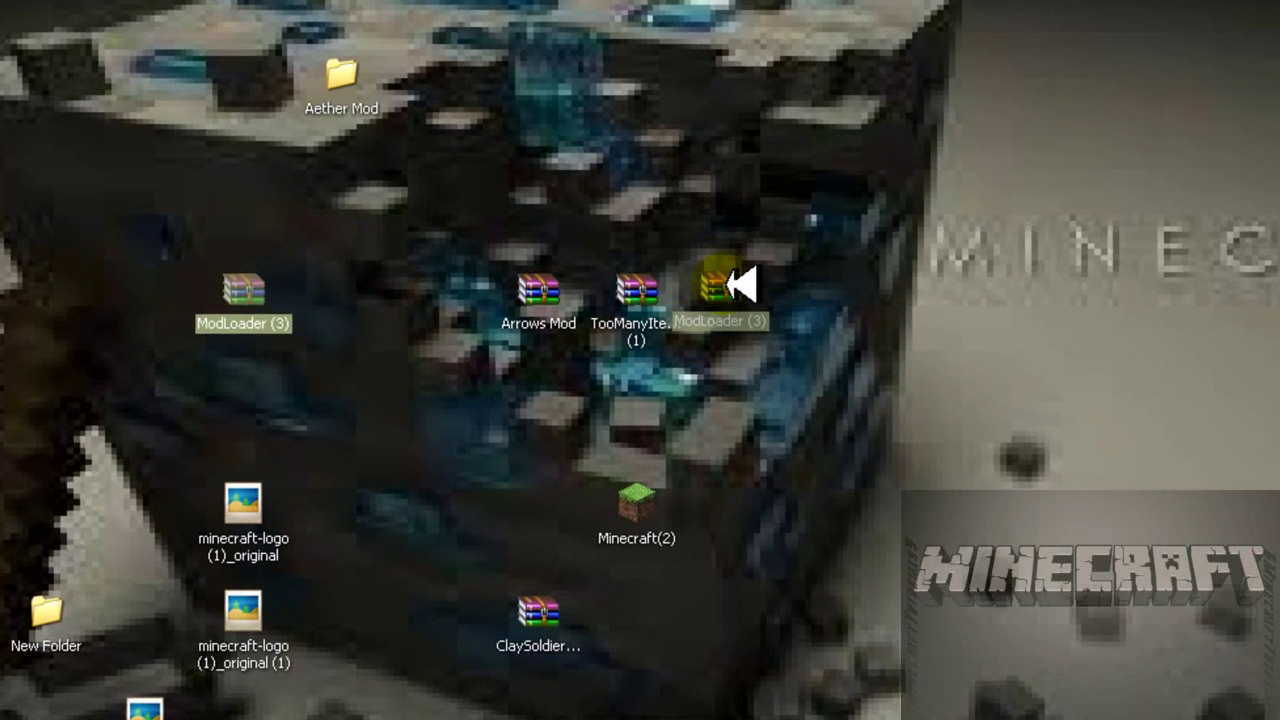
mouse_move(742, 287)
left_mouse_down()
mouse_move(745, 298)
mouse_move(757, 275)
left_mouse_up()
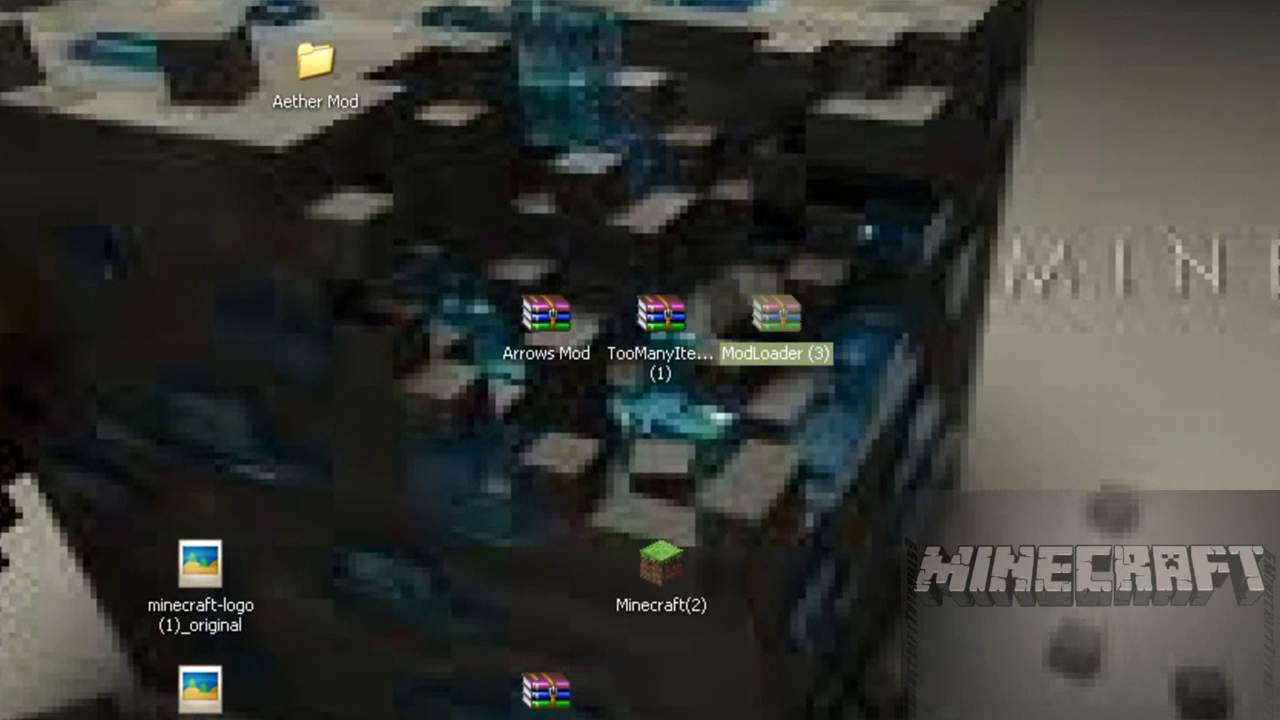
Step: Switch to Chrome, view the ModLoader Beta 1.7.3 entry on the Risugami's Mods forum page, and return to the desktop
key("alt+Tab")
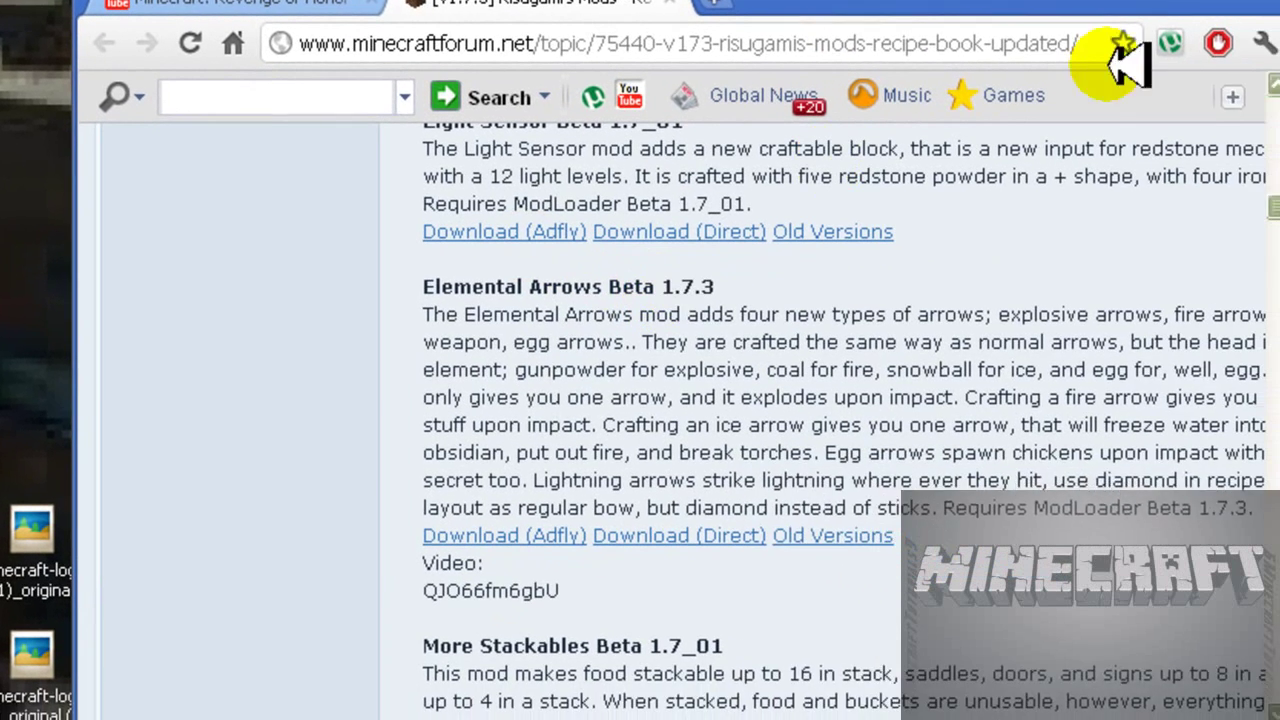
scroll(1268, 85, "up", 1)
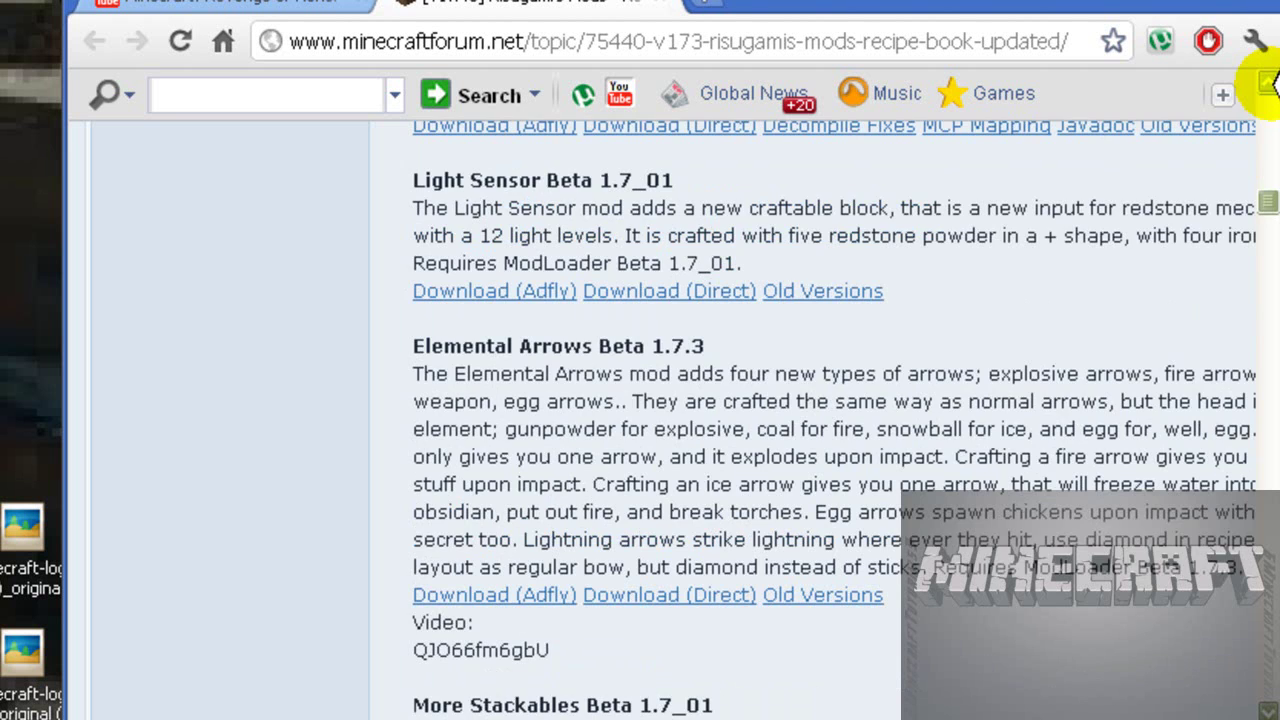
scroll(1268, 85, "up", 4)
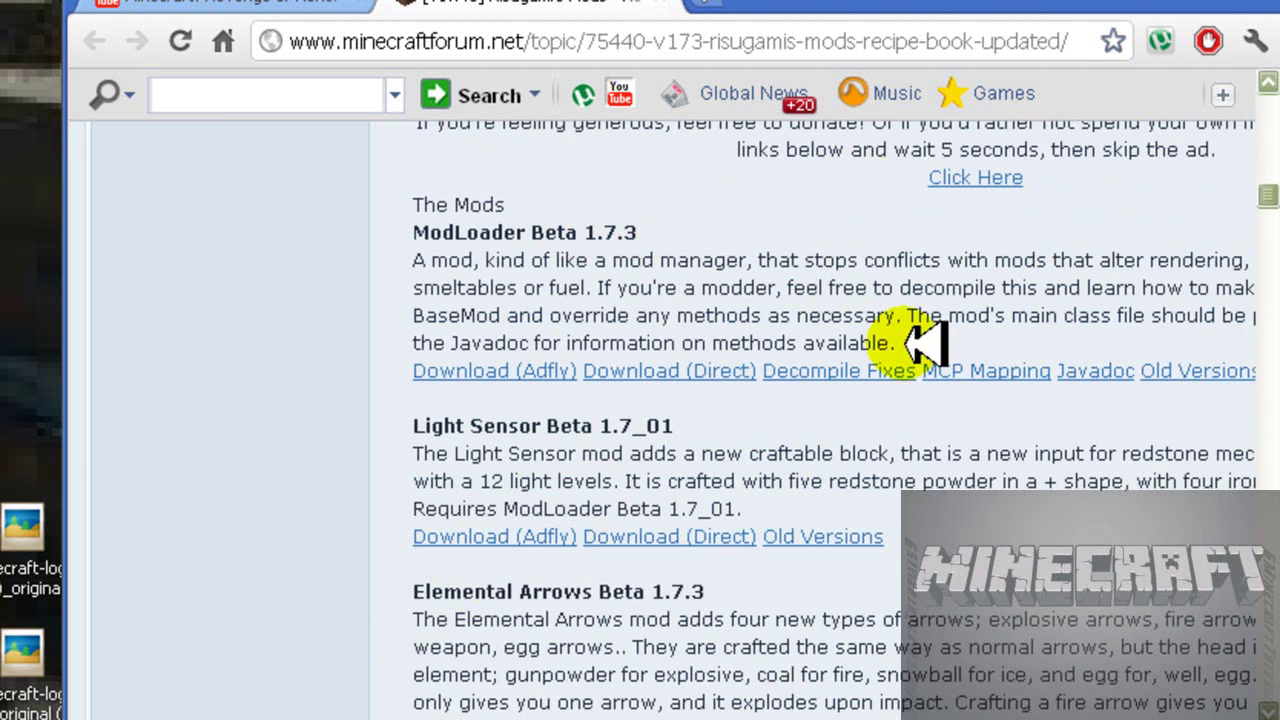
key("super+d")
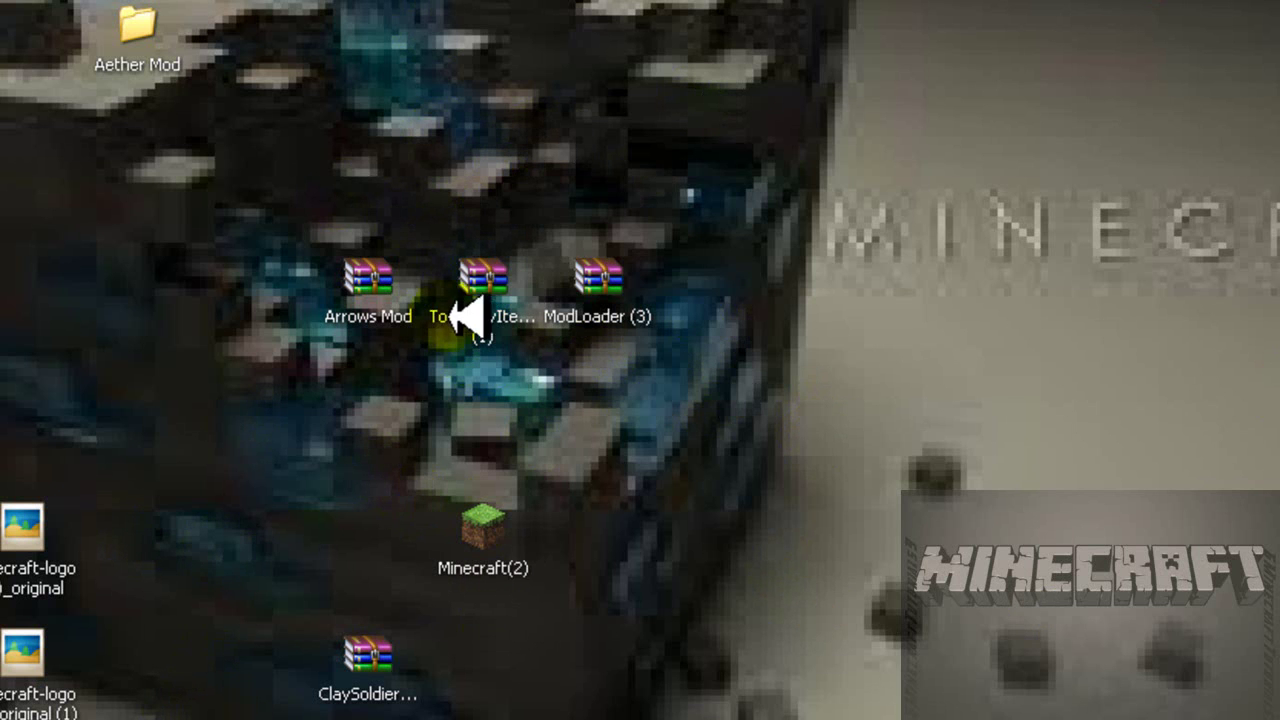
Step: Run %APPDATA% and open the bin folder inside the .minecraft folder
left_click(80, 697)
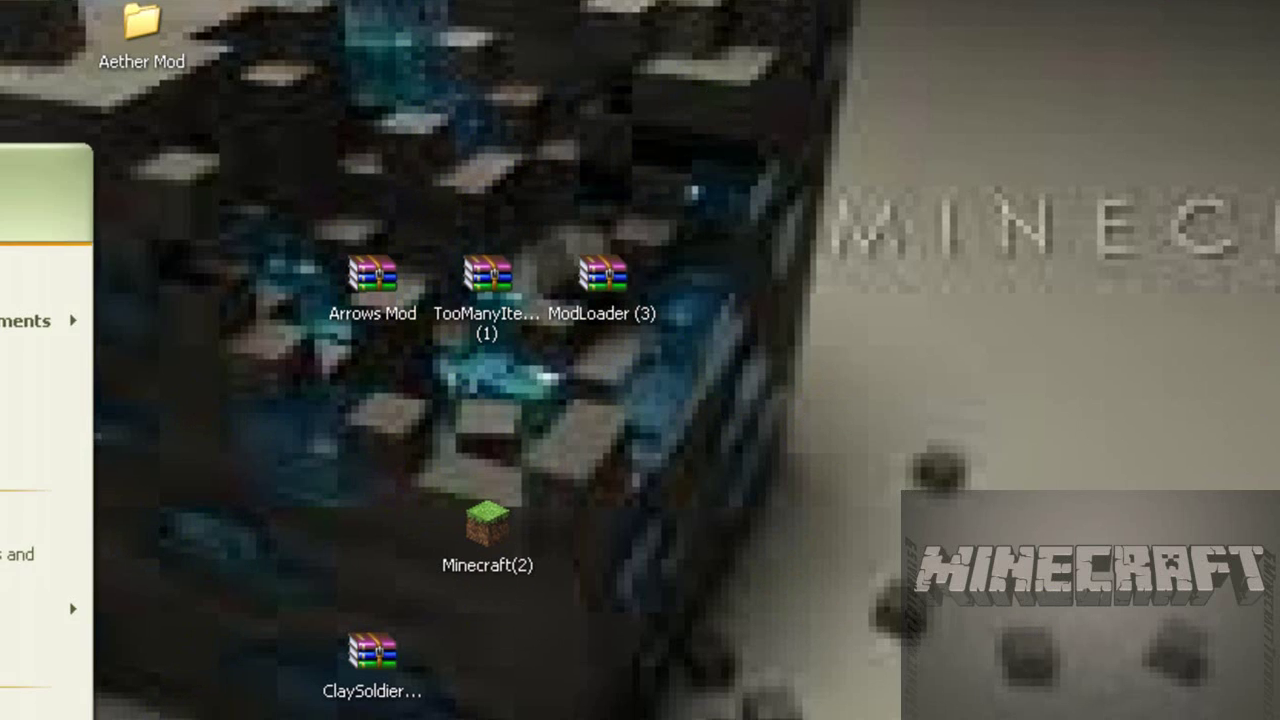
left_click(448, 485)
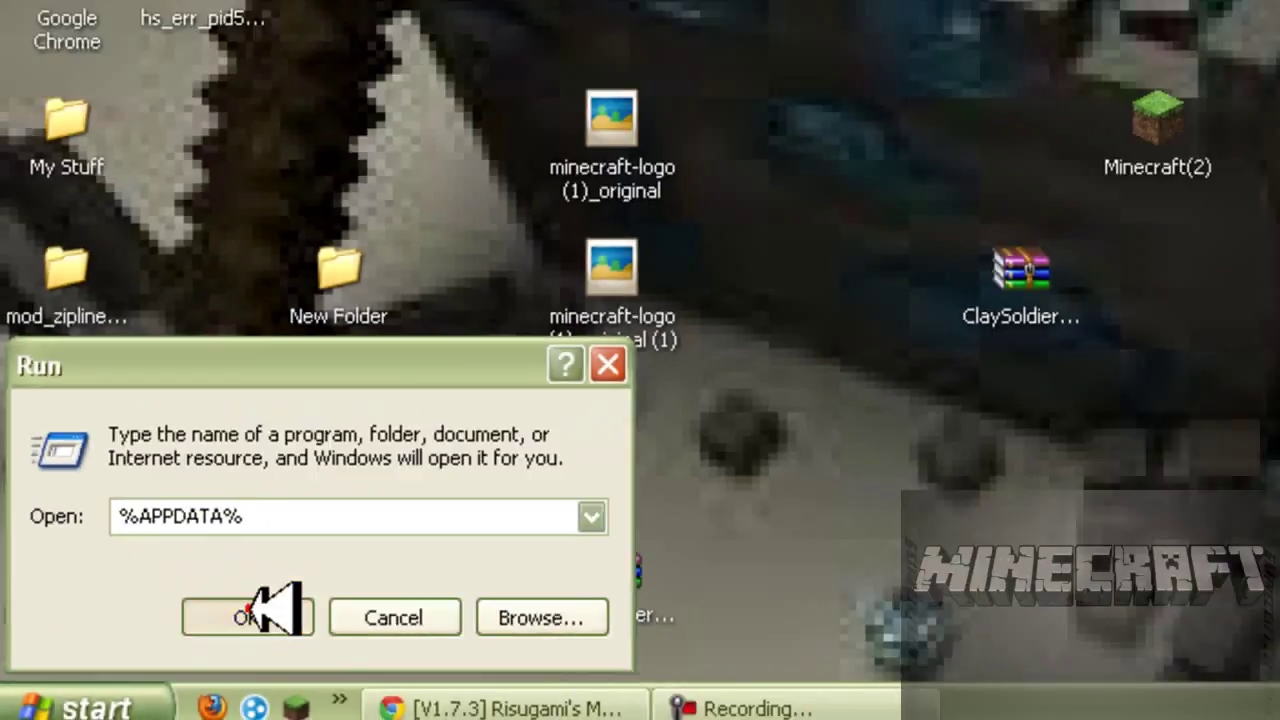
left_click(499, 527)
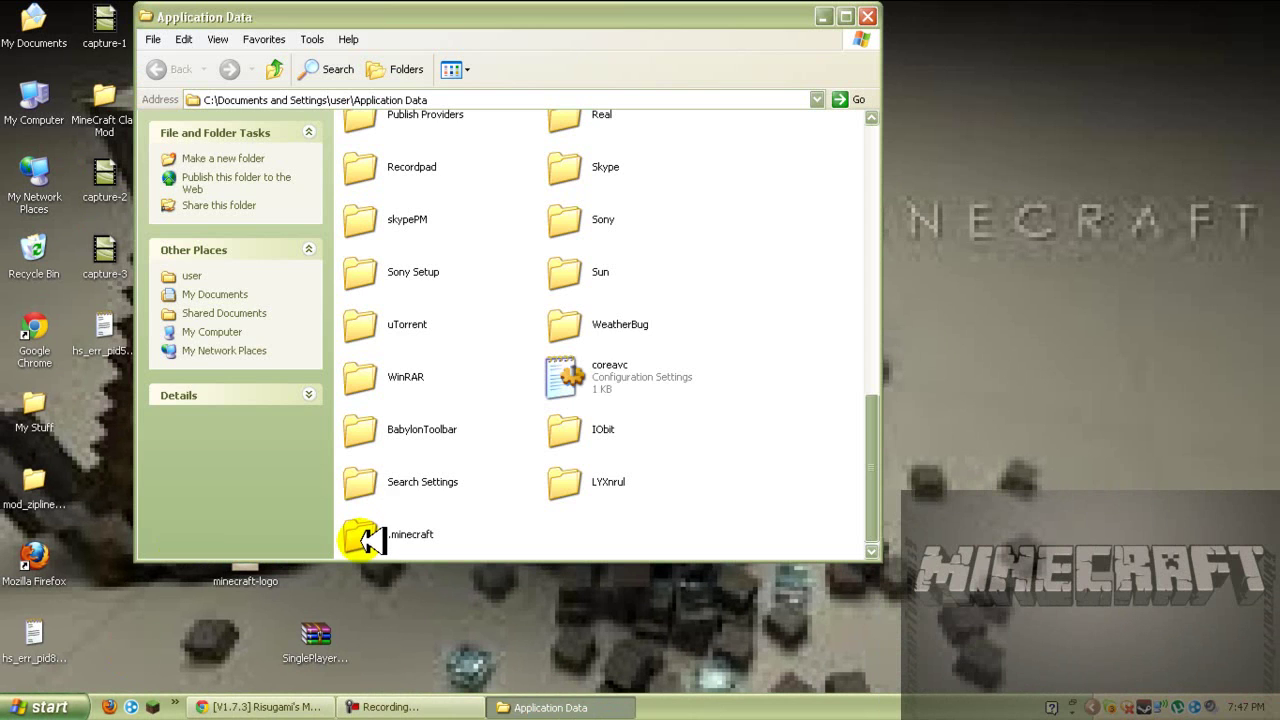
left_click(368, 538)
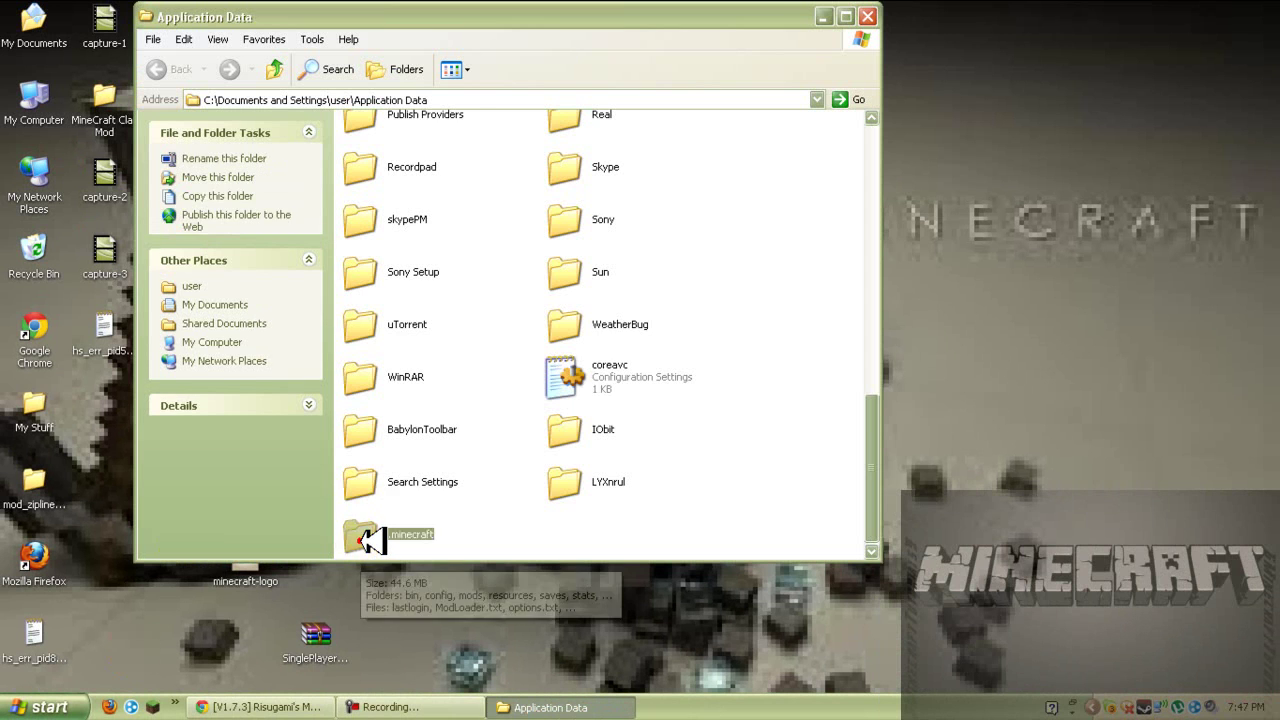
double_click(368, 538)
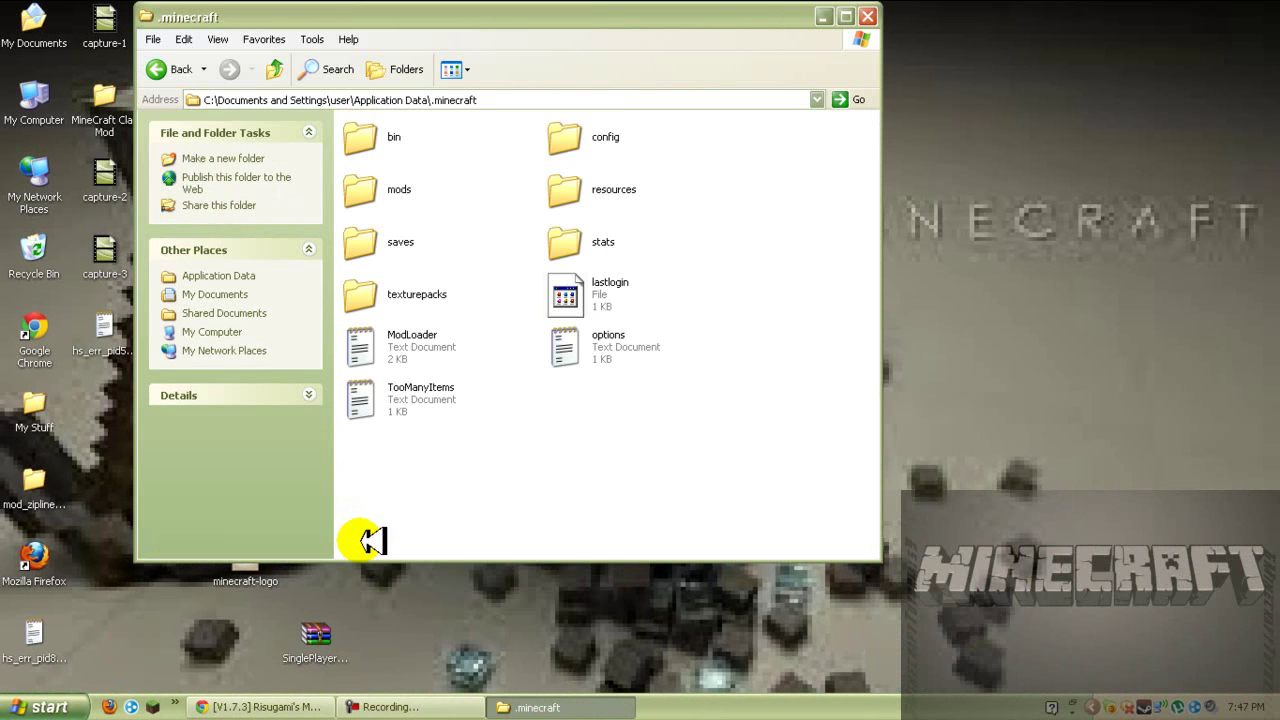
double_click(375, 140)
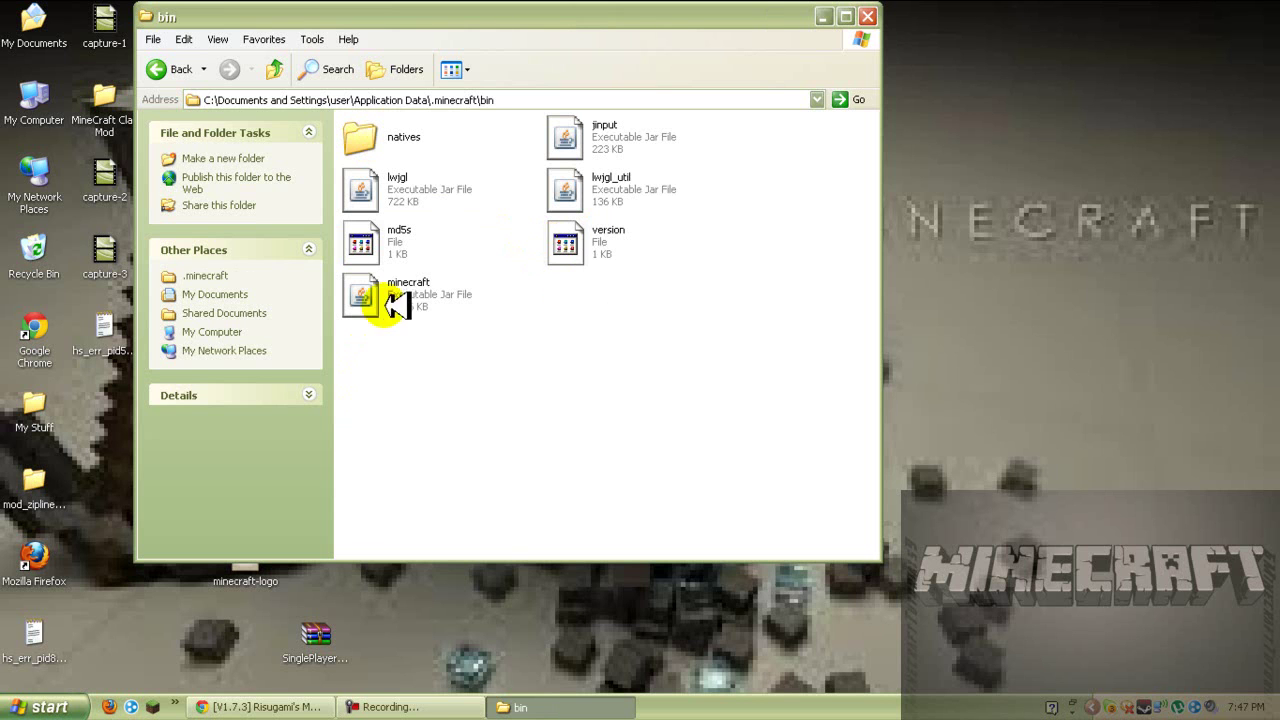
Step: Open the minecraft jar file with WinRAR archiver, close the bin folder, and move the archive window clear of the mod files
left_click(368, 295)
right_click(366, 297)
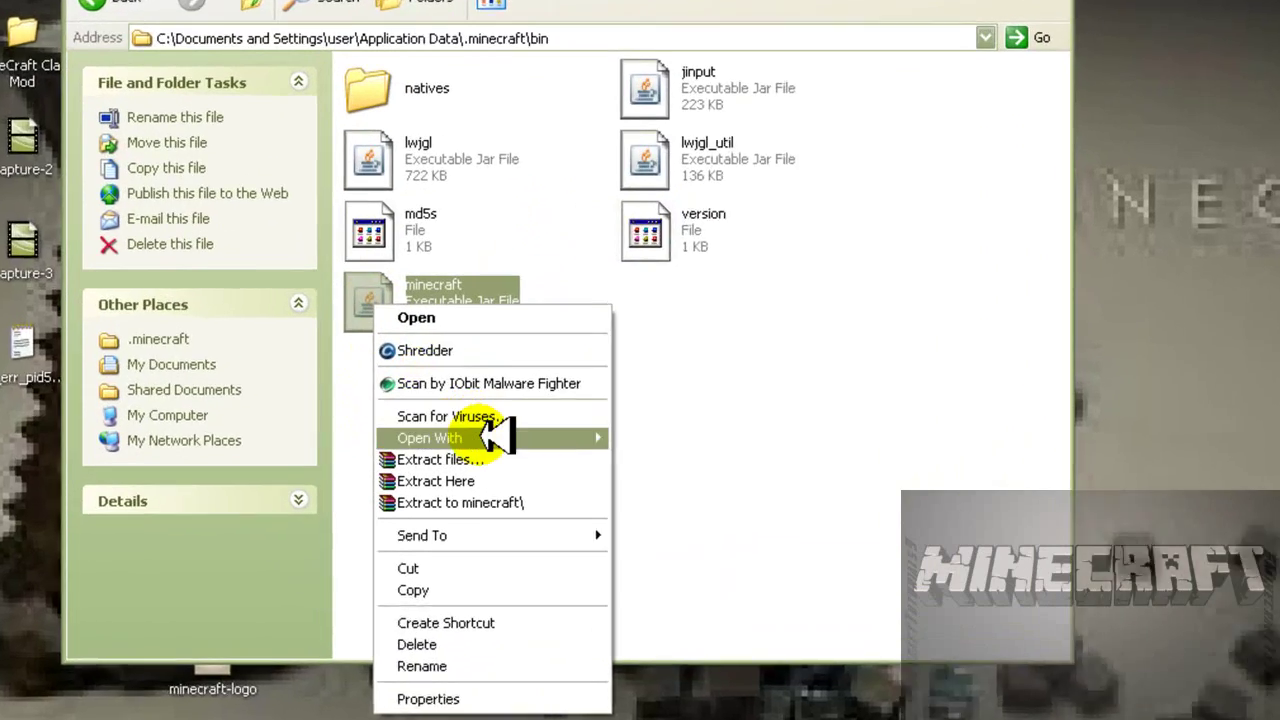
mouse_move(497, 437)
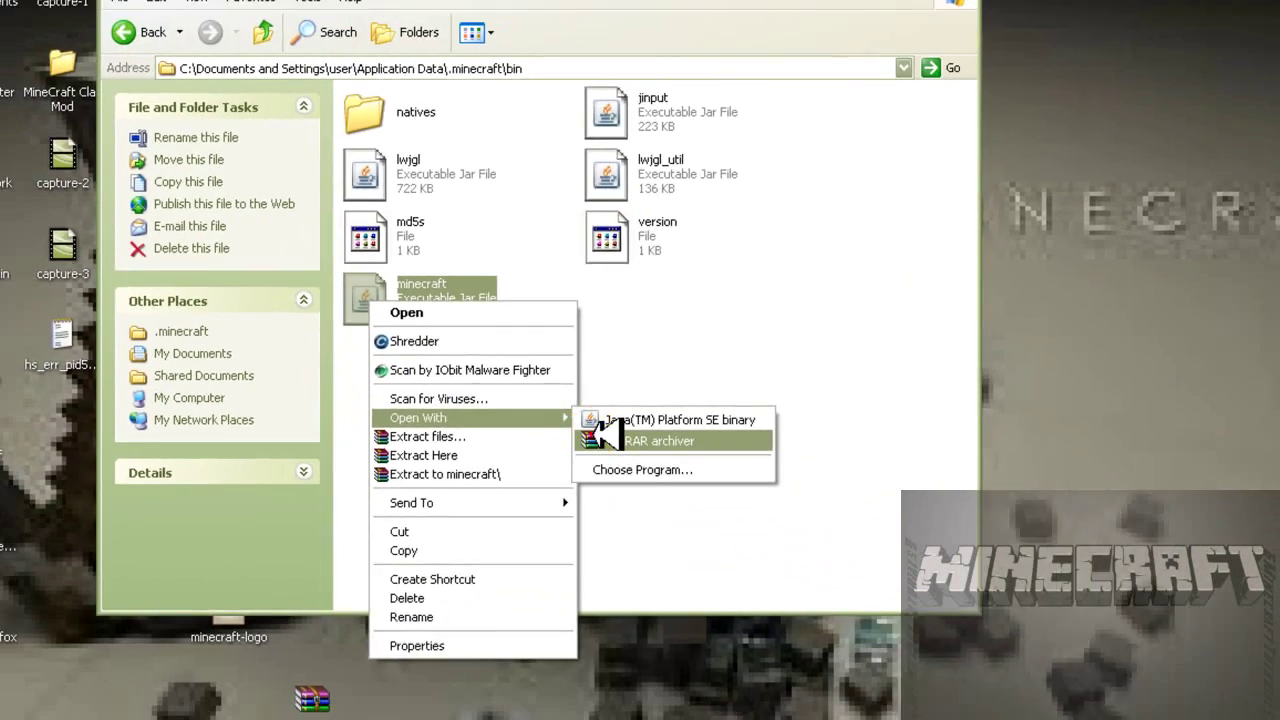
left_click(685, 490)
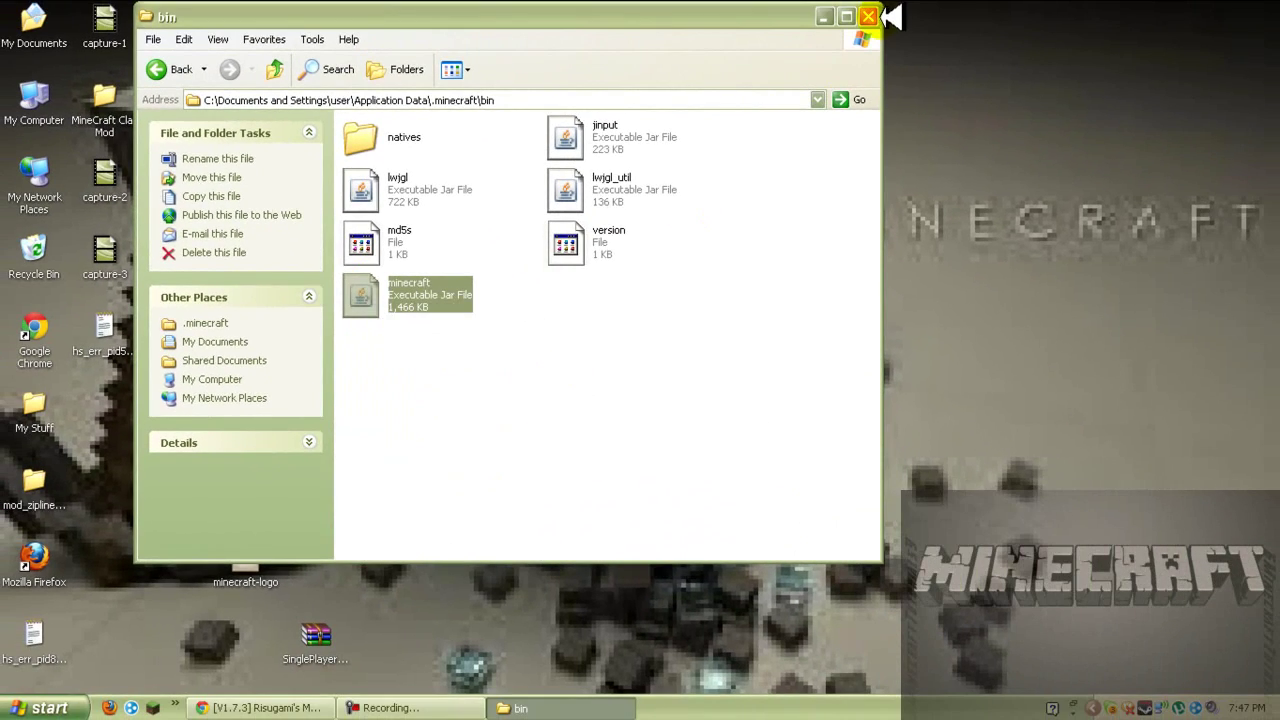
left_click(870, 17)
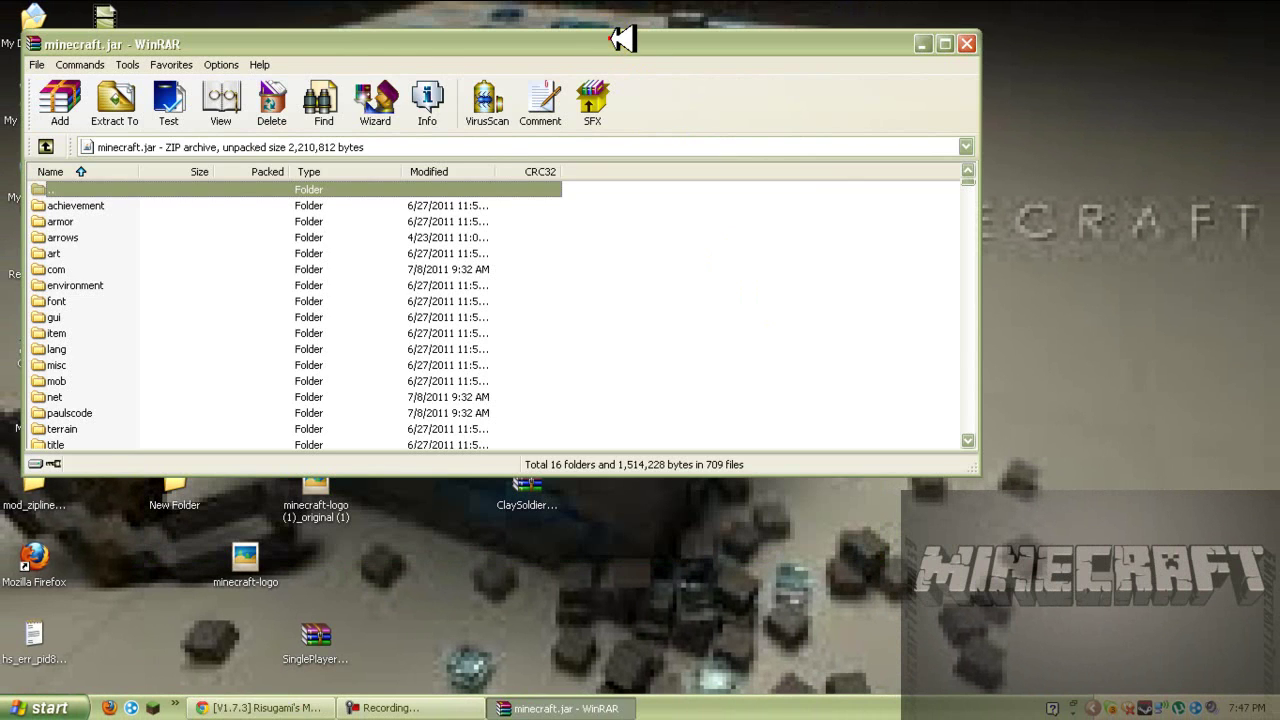
left_click_drag(610, 36, 1272, 8)
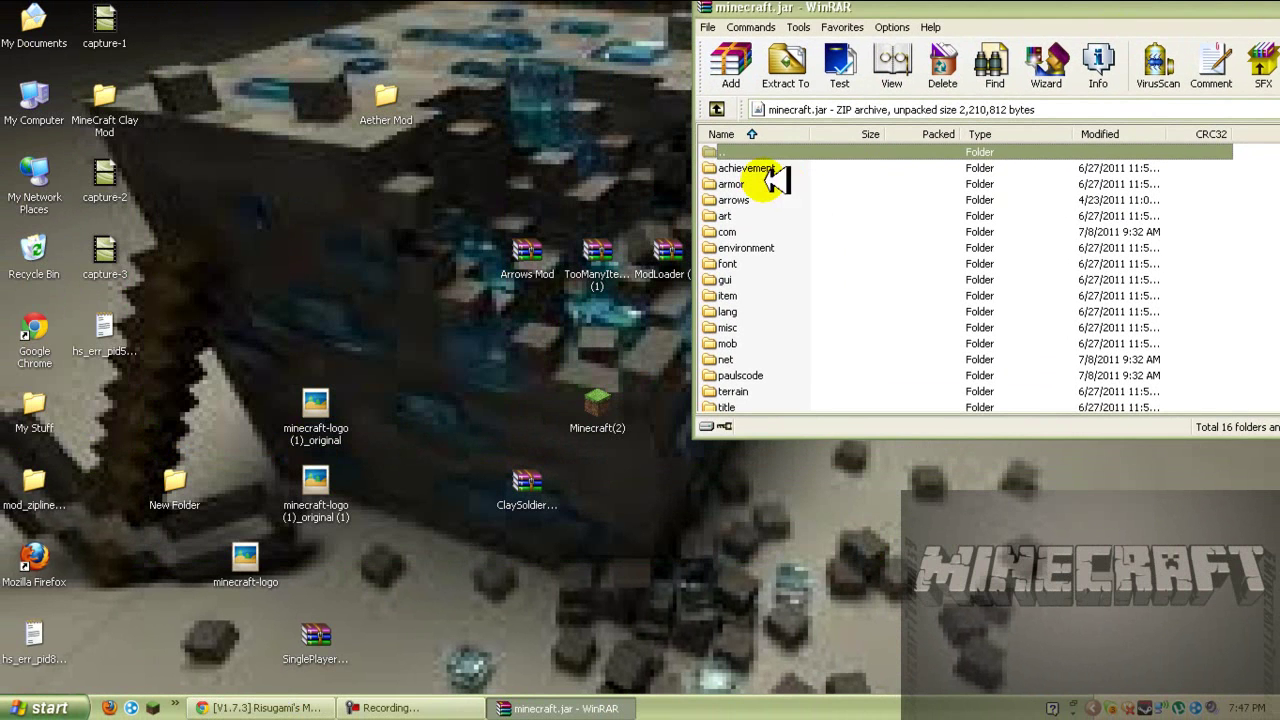
Step: Add all class files from the ModLoader (3) archive to minecraft.jar with the default archiving options, and close the ModLoader archive
left_click(677, 252)
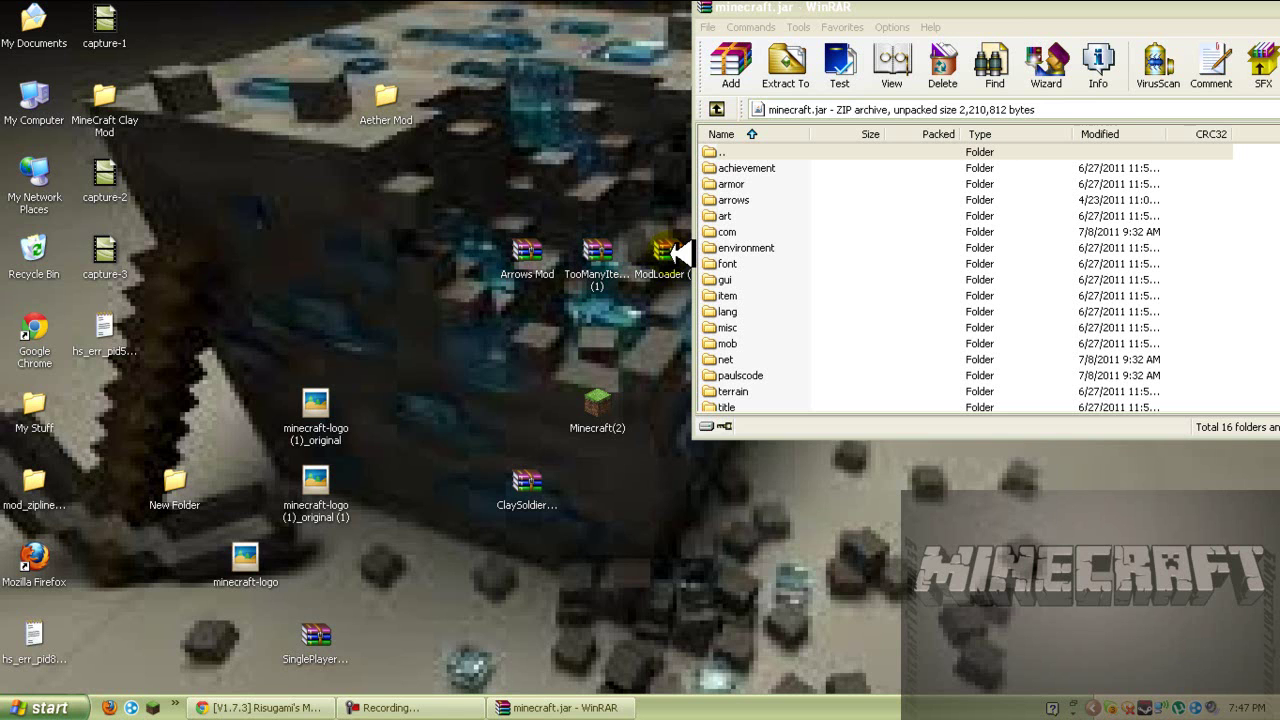
double_click(677, 252)
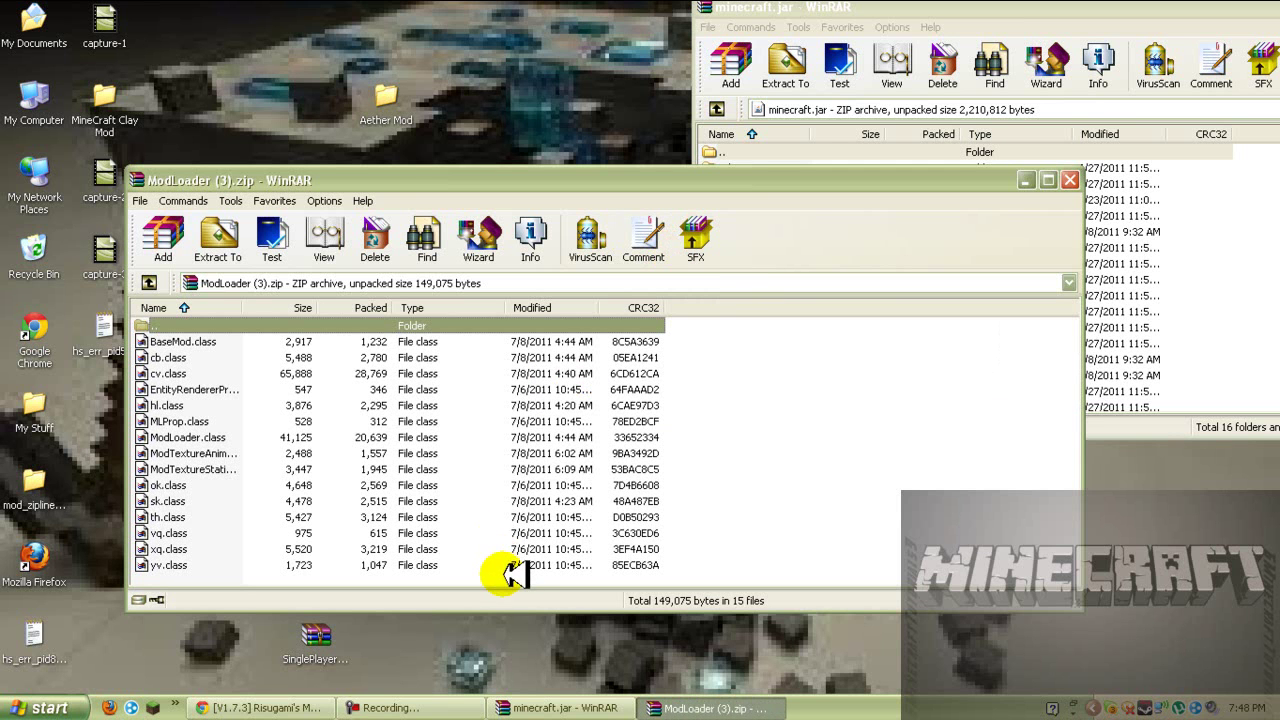
left_click_drag(505, 575, 491, 336)
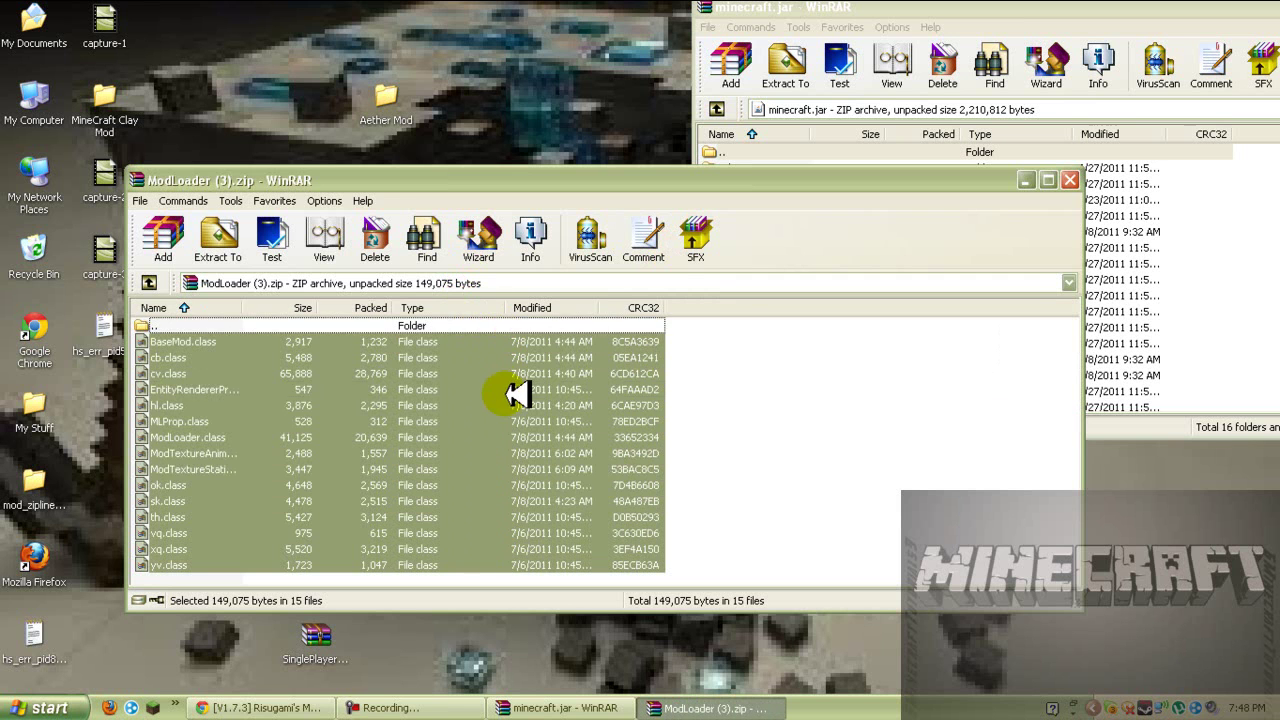
left_click_drag(1112, 202, 1114, 212)
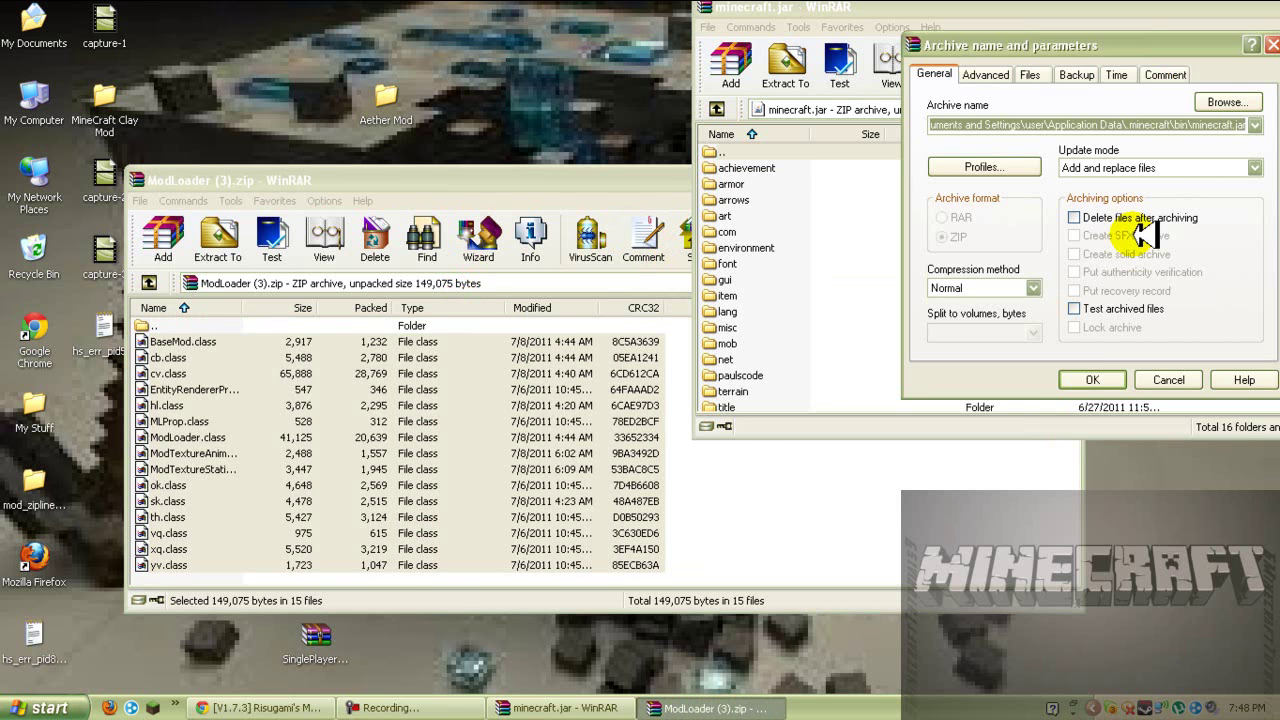
left_click(1082, 379)
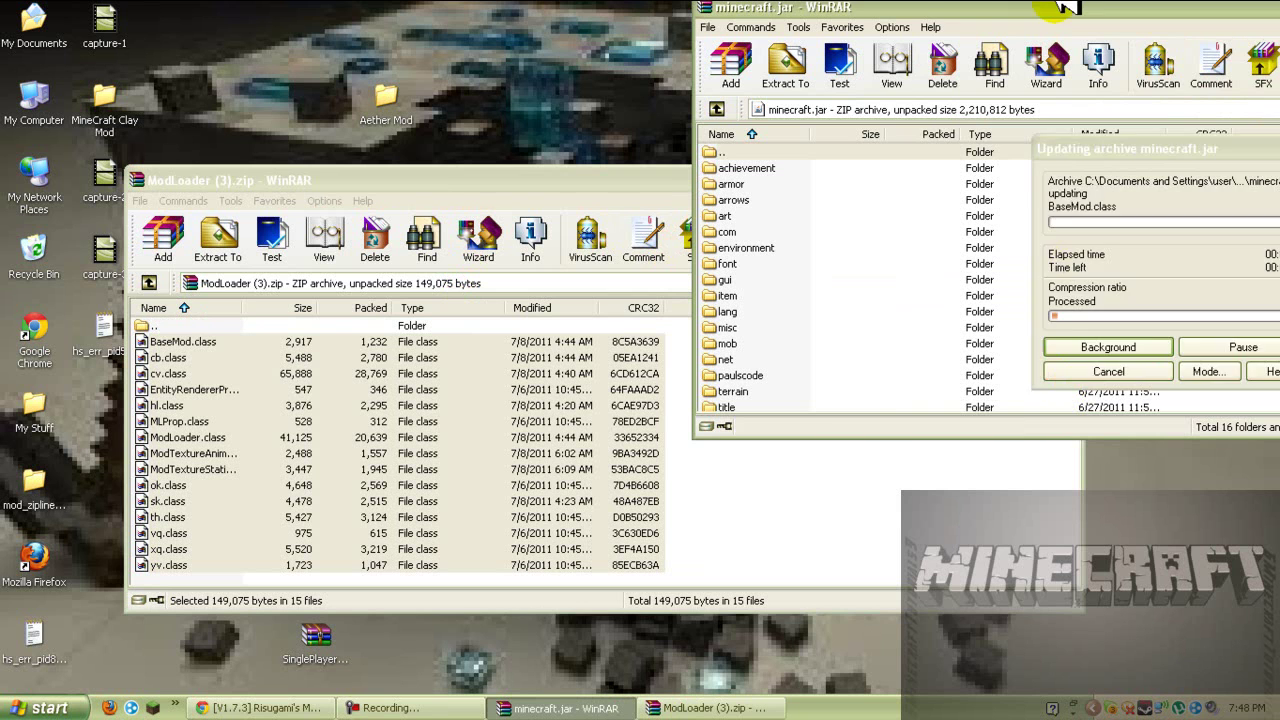
left_click_drag(1050, 15, 935, 24)
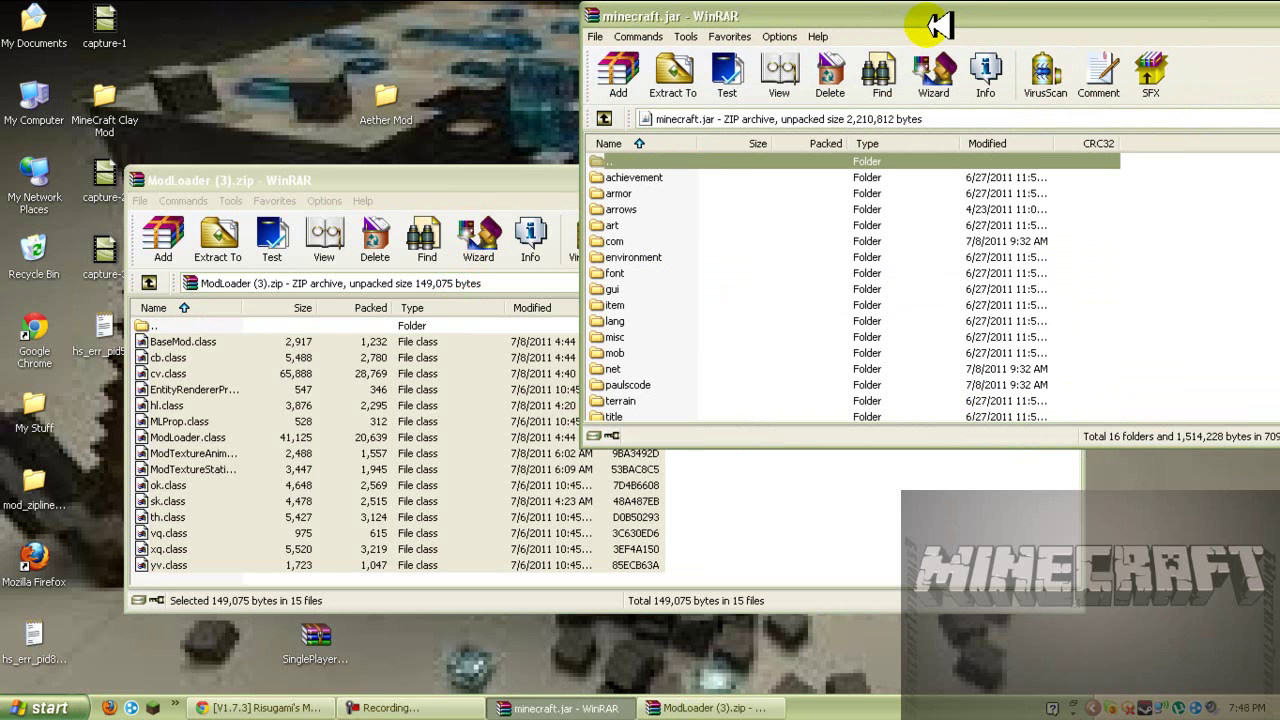
left_click(502, 176)
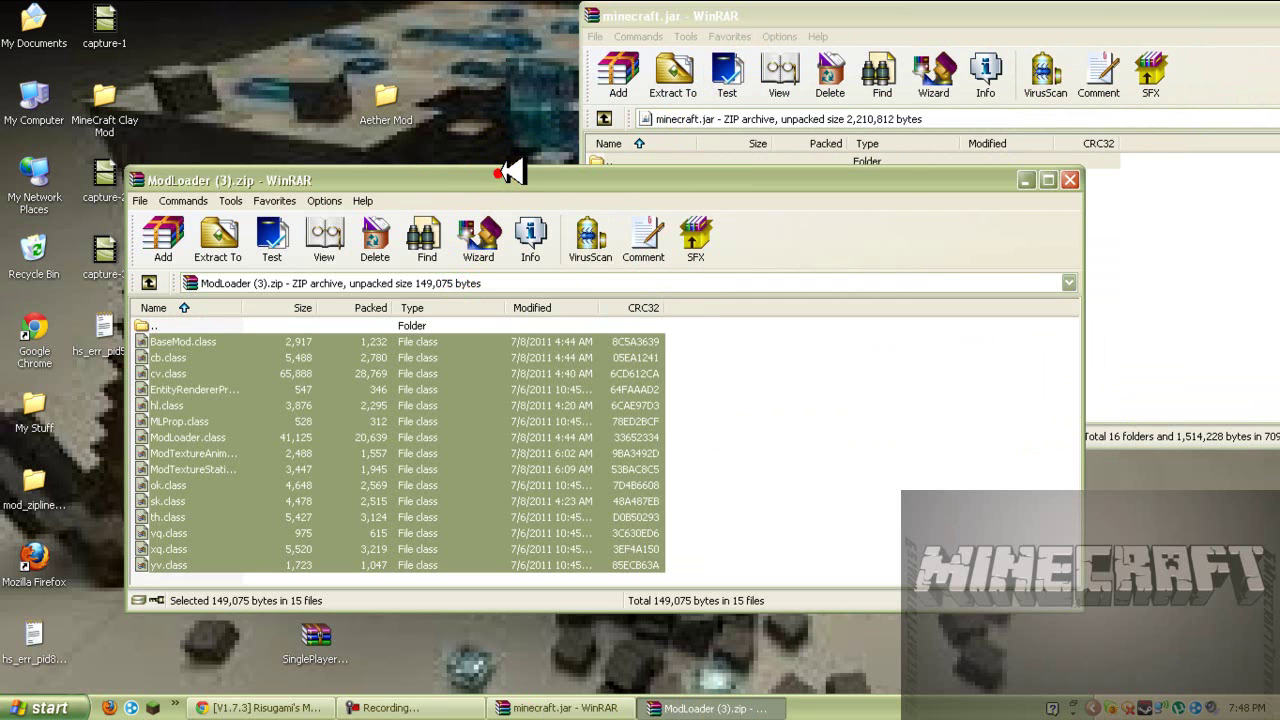
left_click(1070, 180)
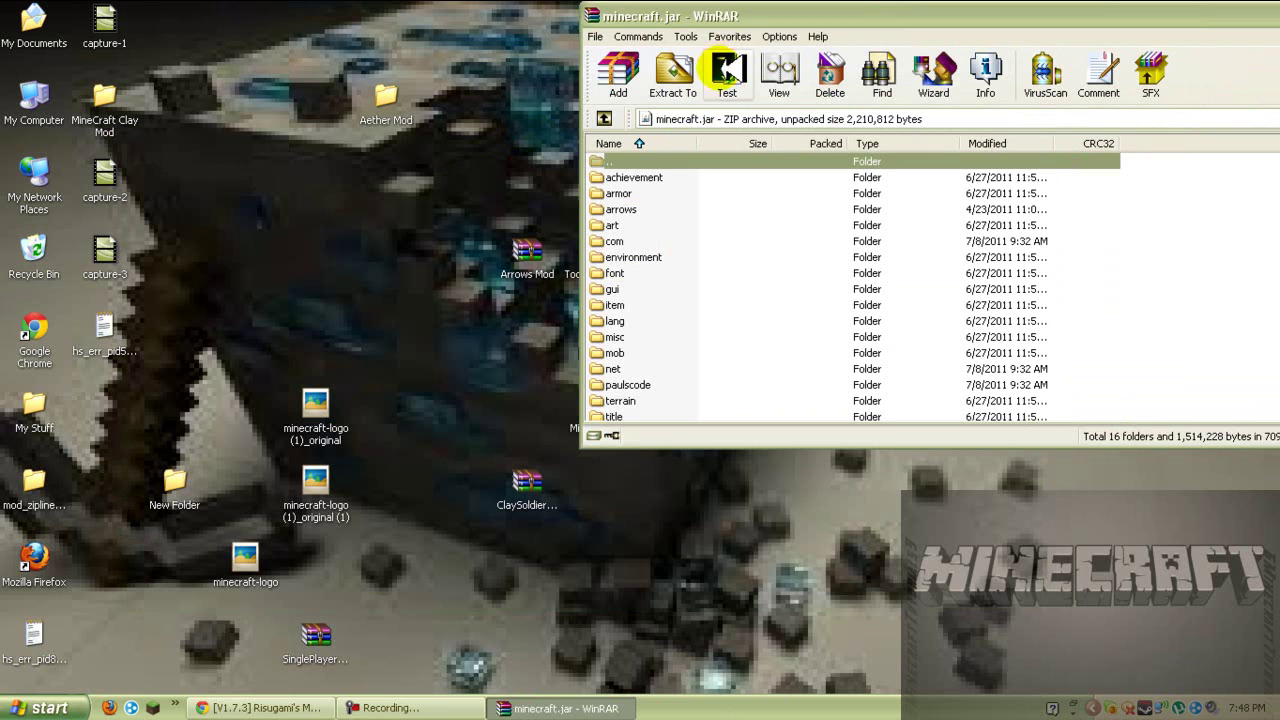
Step: Add all class files from the TooManyItems archive to minecraft.jar with the default archiving options, and close the TooManyItems archive
left_click_drag(723, 14, 921, 2)
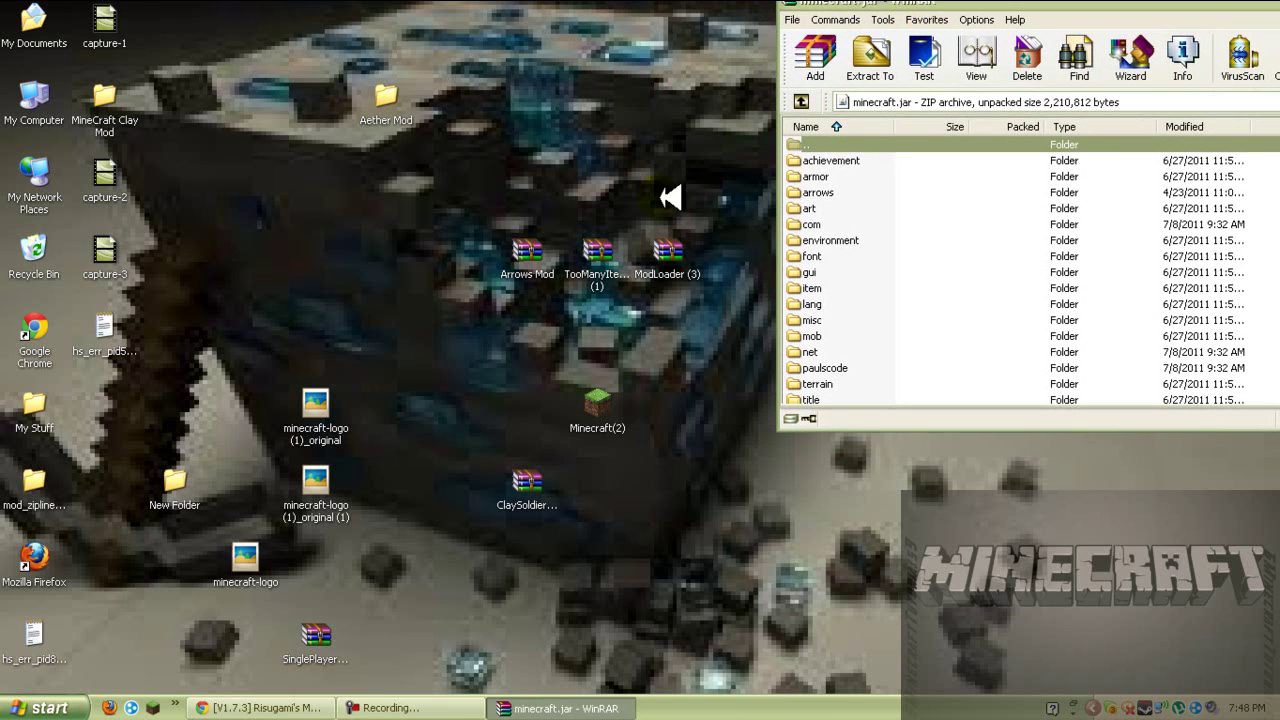
left_click(600, 250)
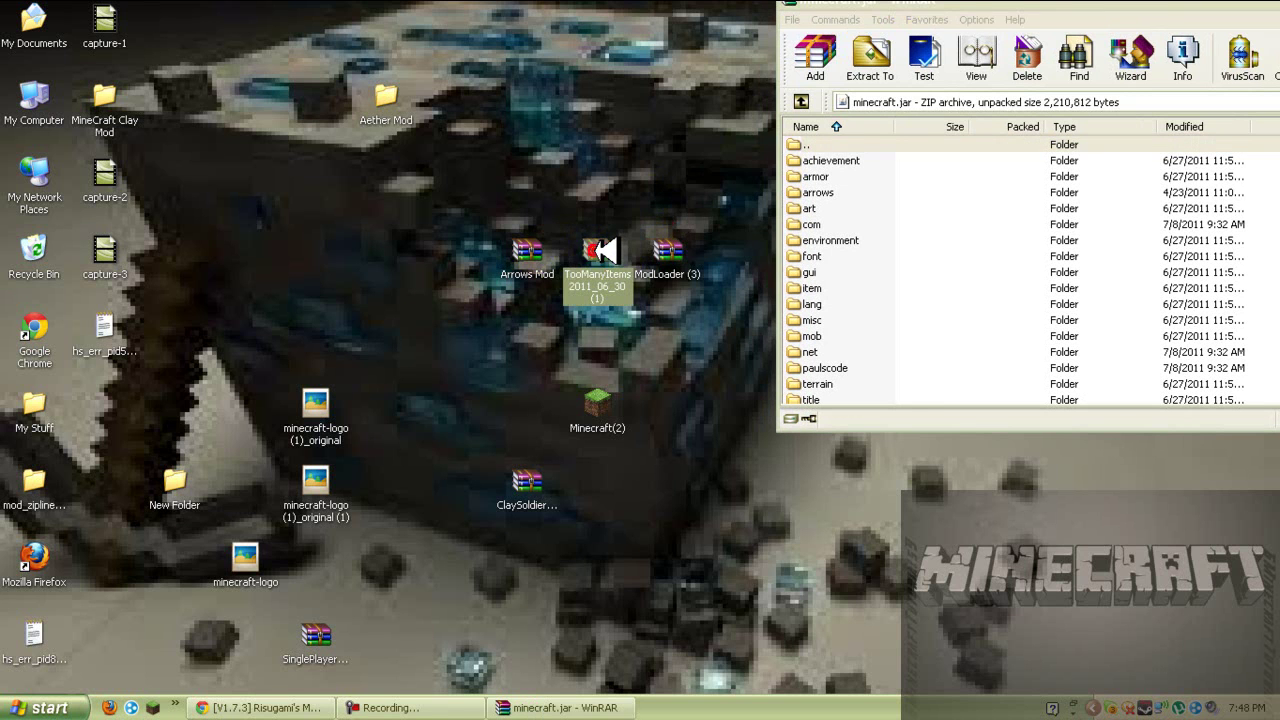
left_click_drag(600, 250, 851, 351)
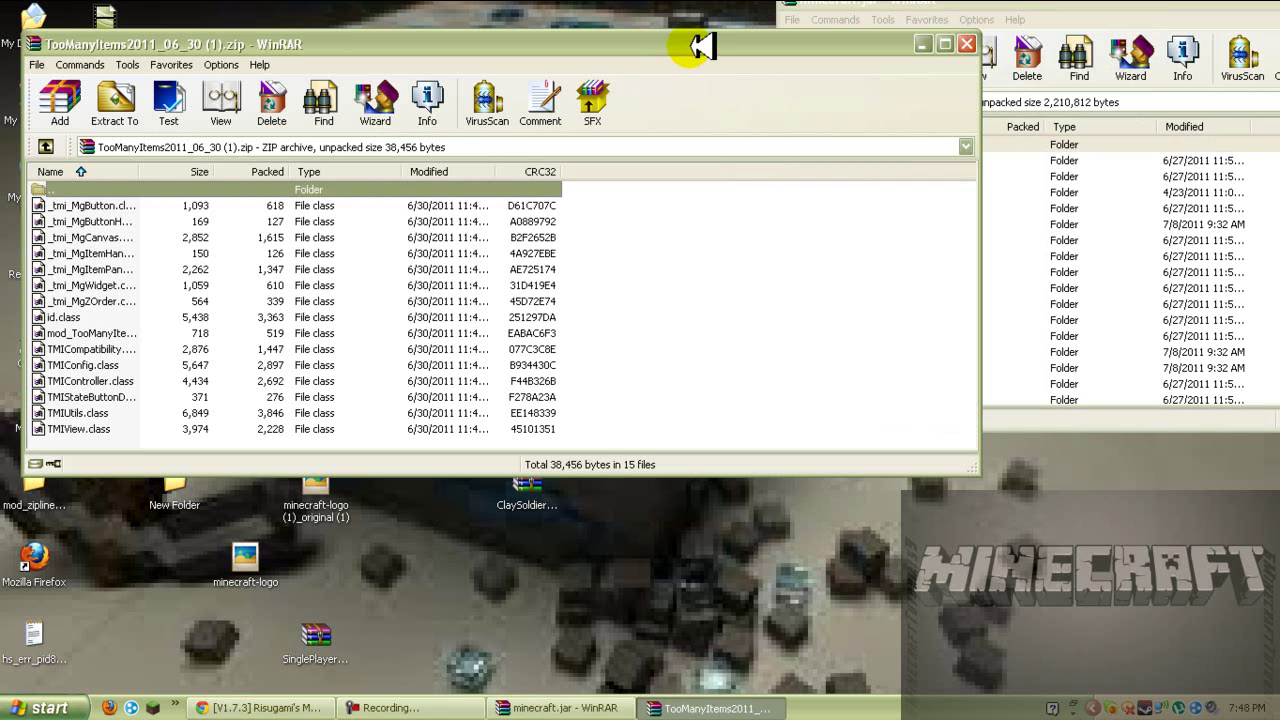
left_click_drag(352, 441, 344, 200)
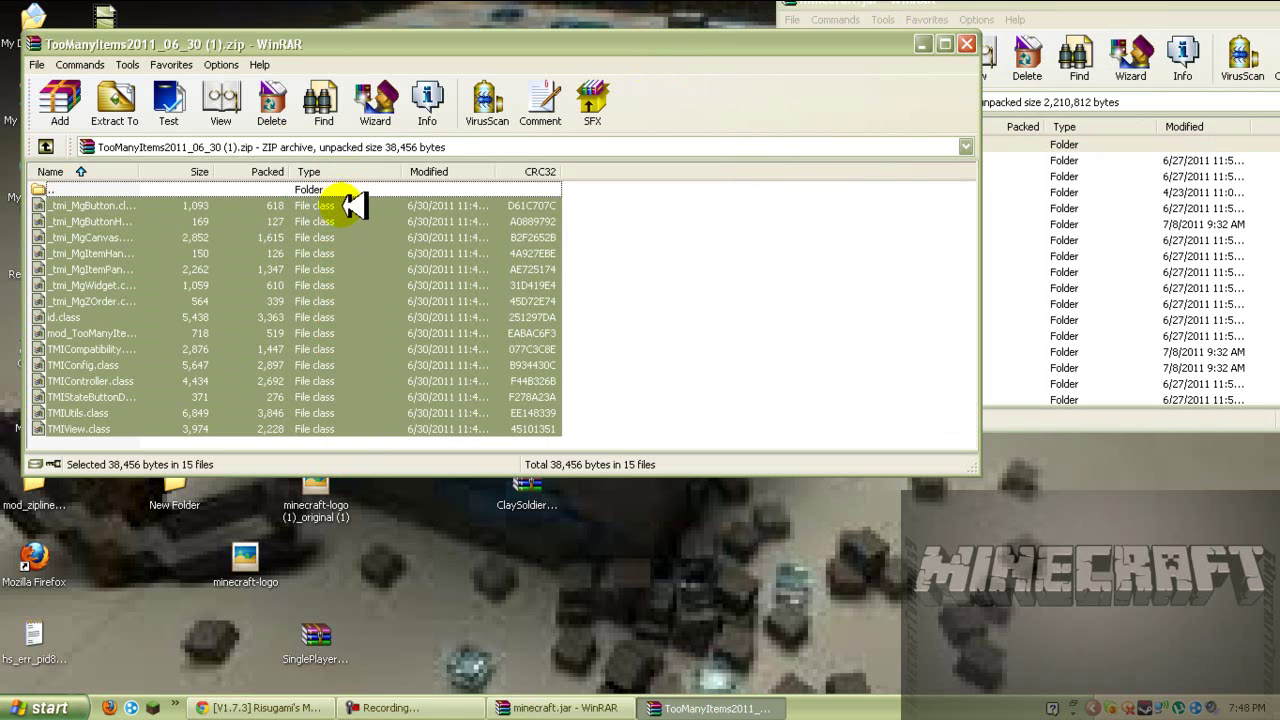
left_click_drag(375, 277, 1123, 266)
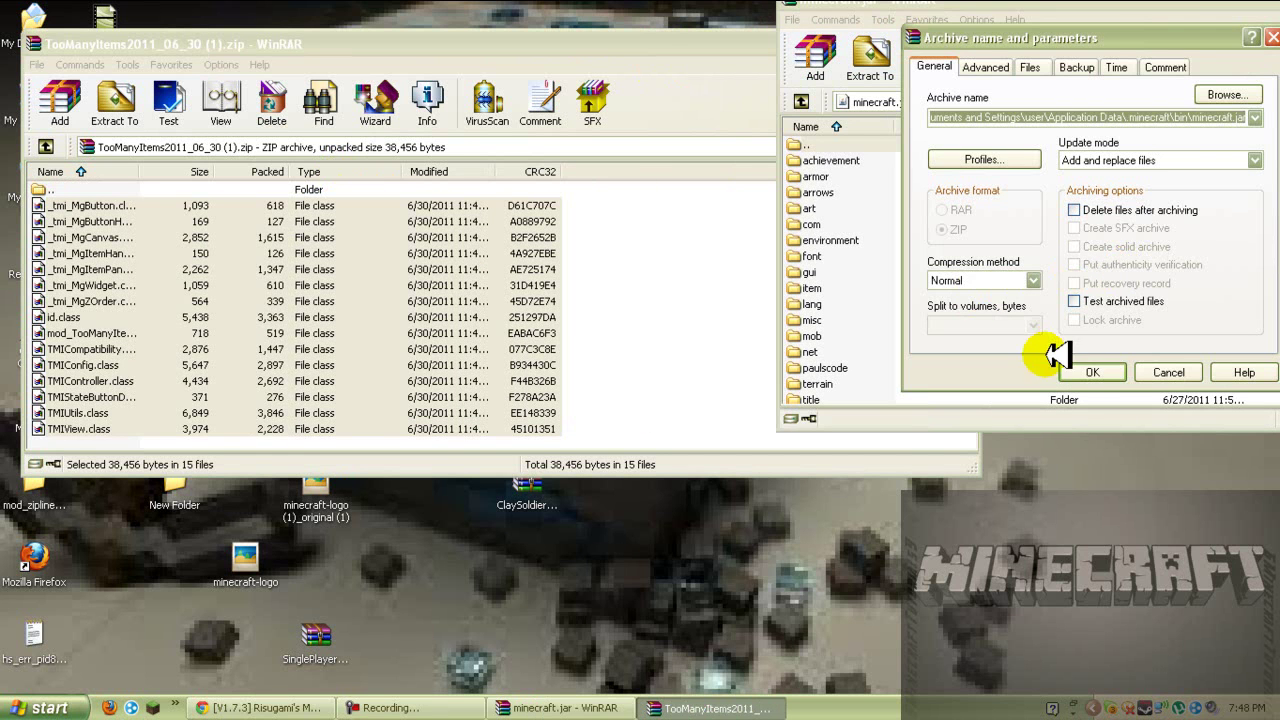
left_click(1082, 372)
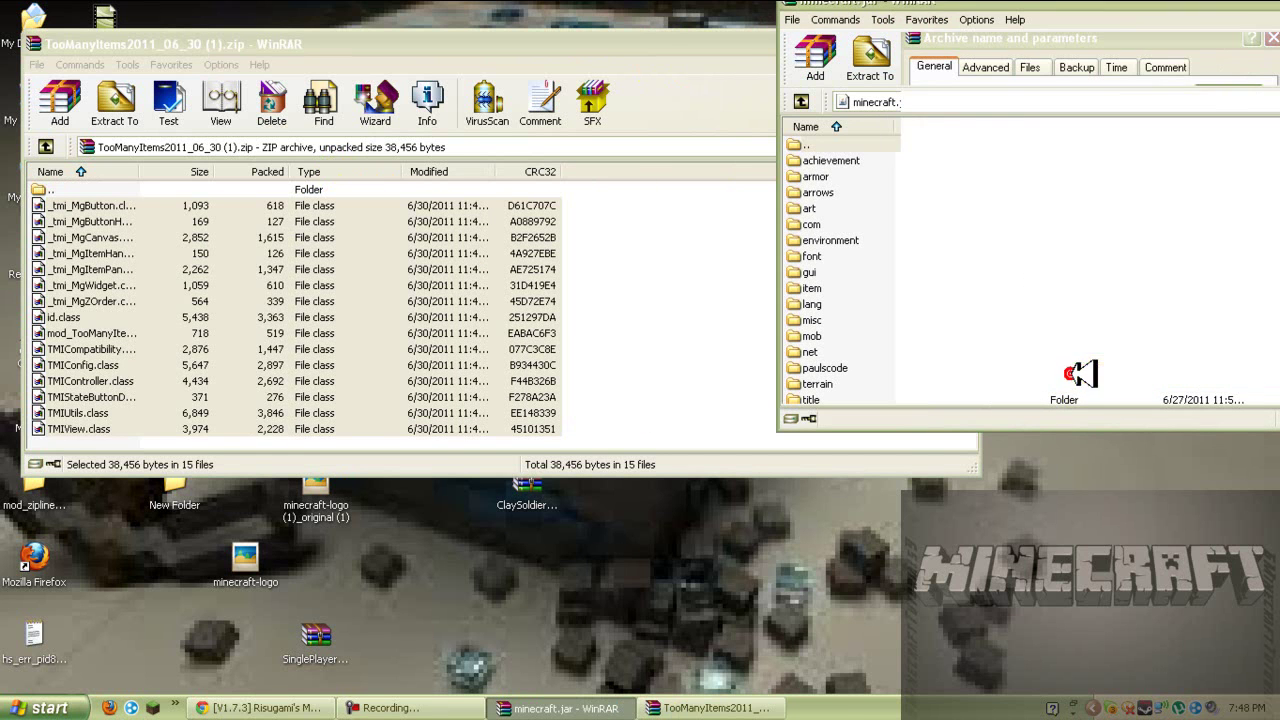
left_click(727, 45)
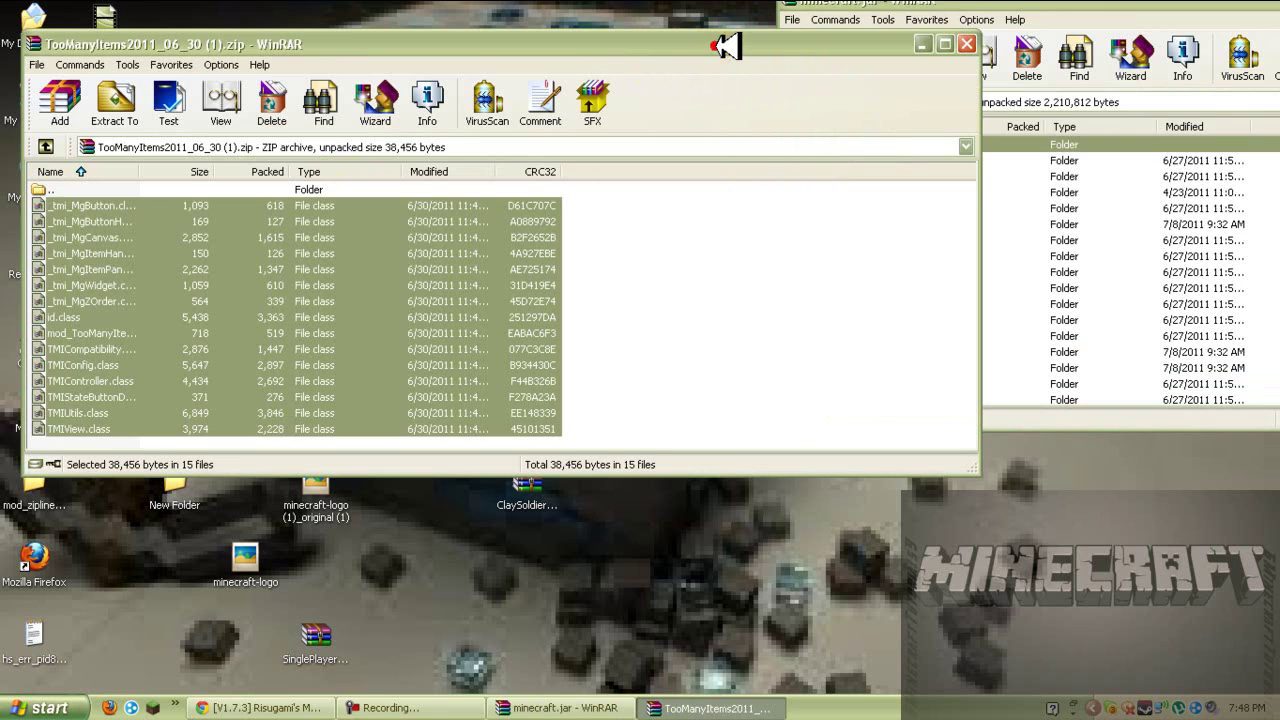
left_click(966, 44)
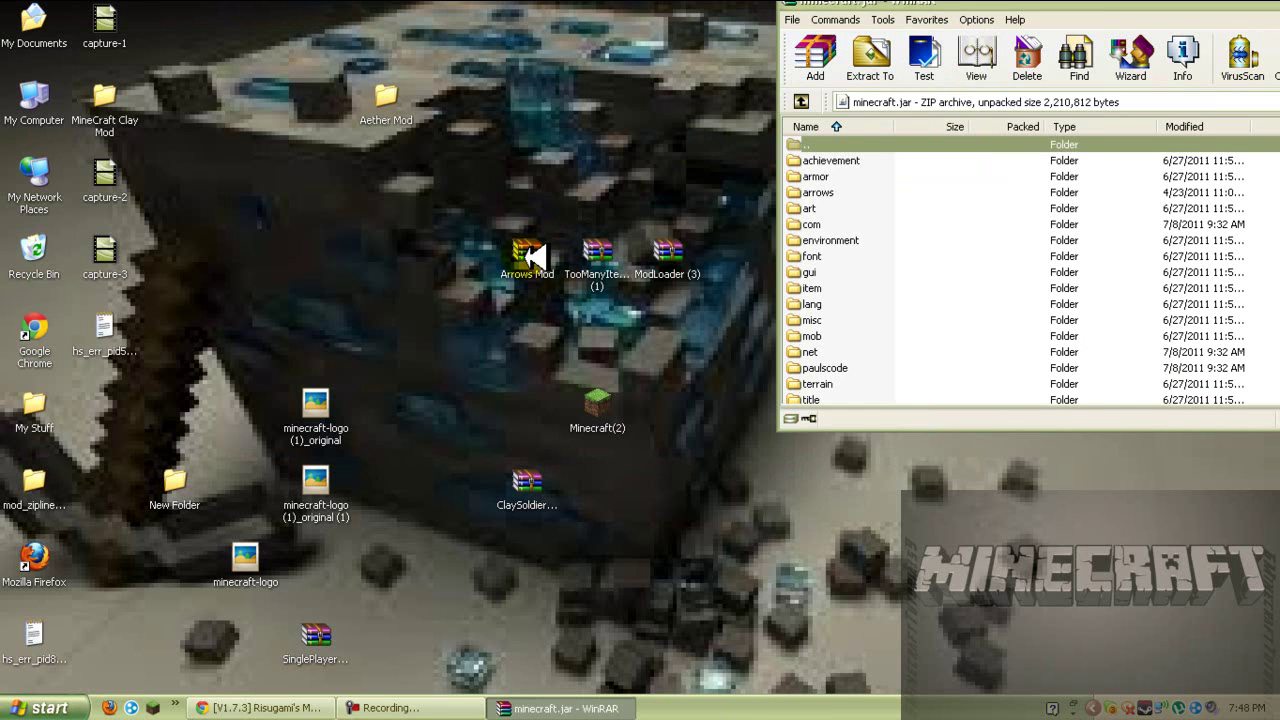
Step: Add the arrows folder and all class files from the Arrows Mod archive to minecraft.jar with default archiving options, and close both archives
left_click(531, 257)
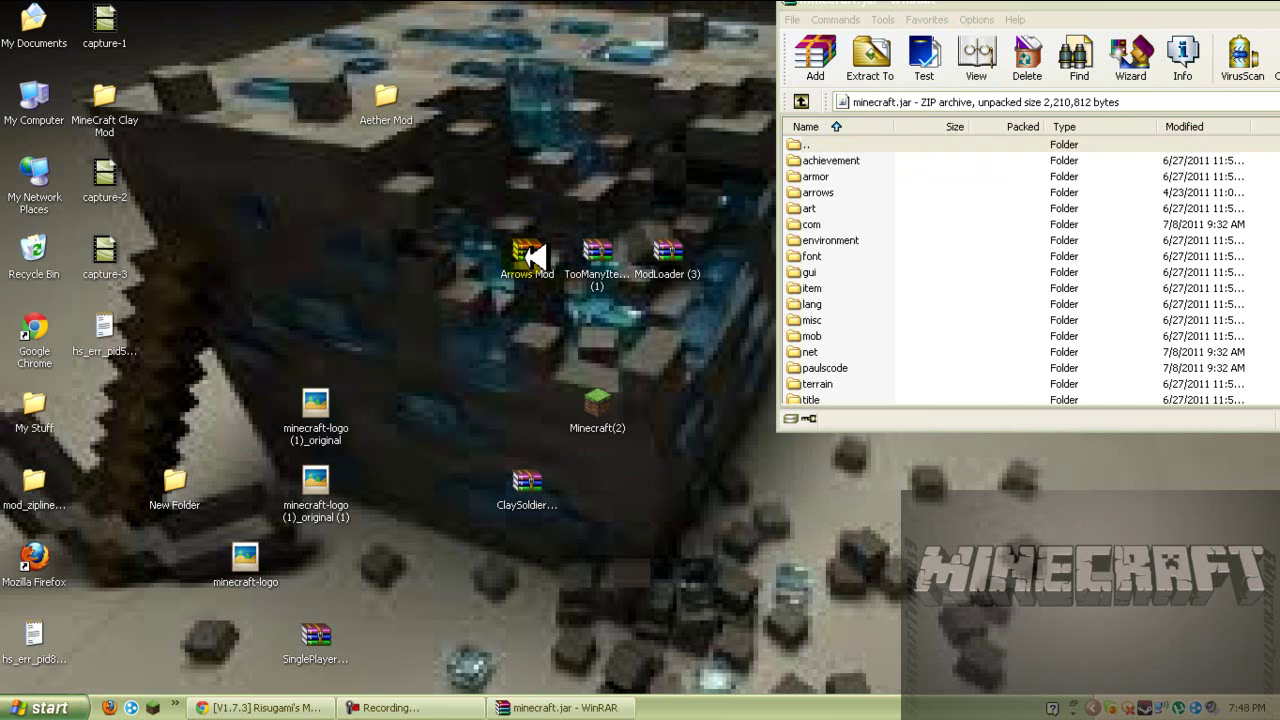
double_click(531, 257)
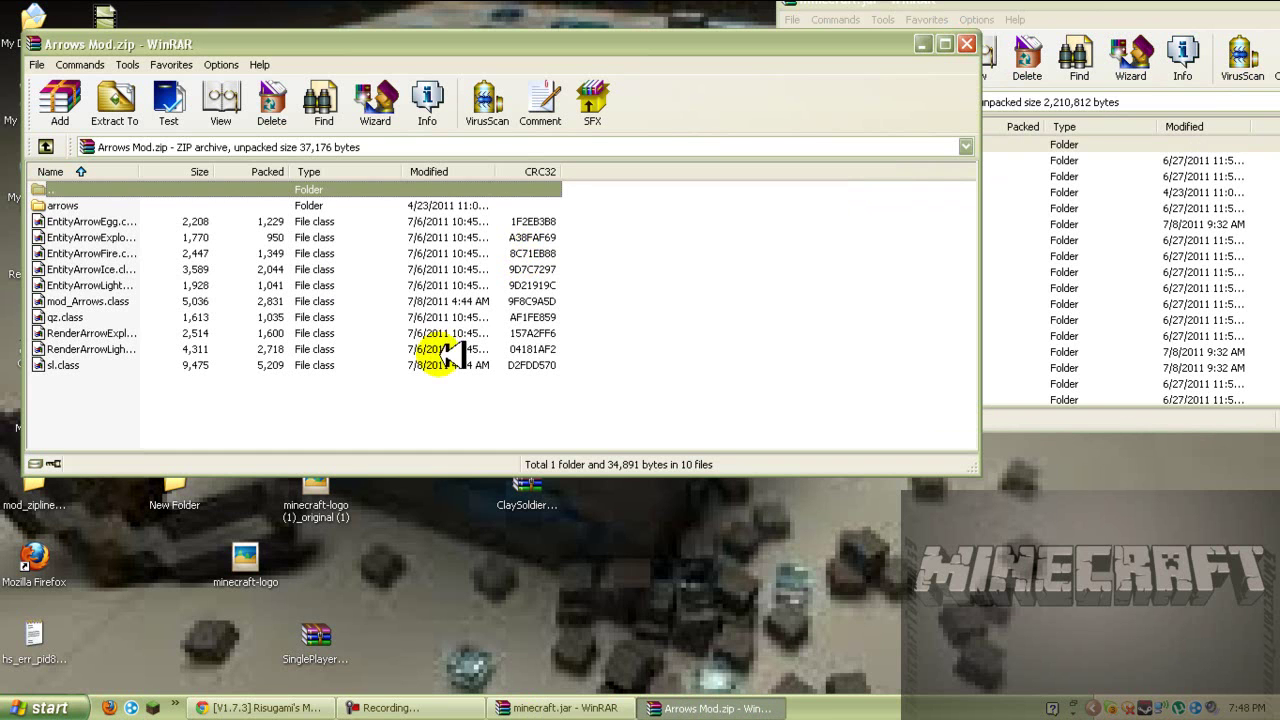
left_click_drag(446, 380, 429, 249)
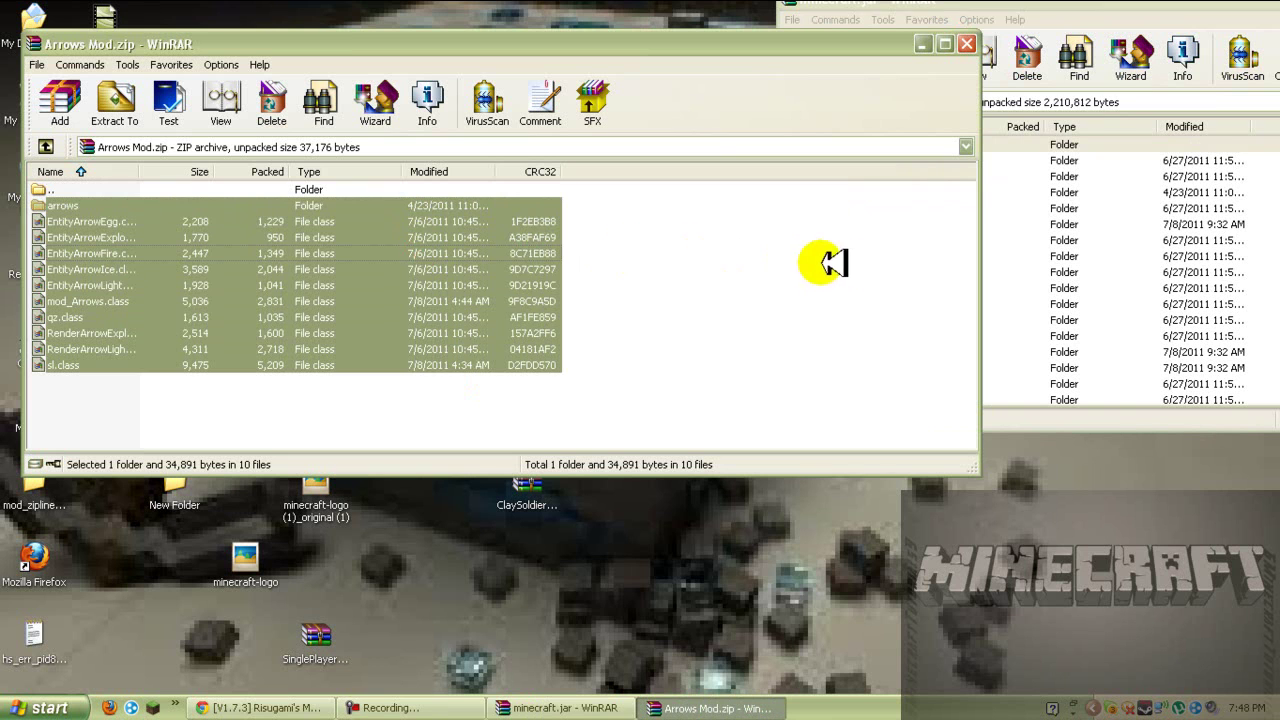
left_click_drag(930, 268, 1025, 266)
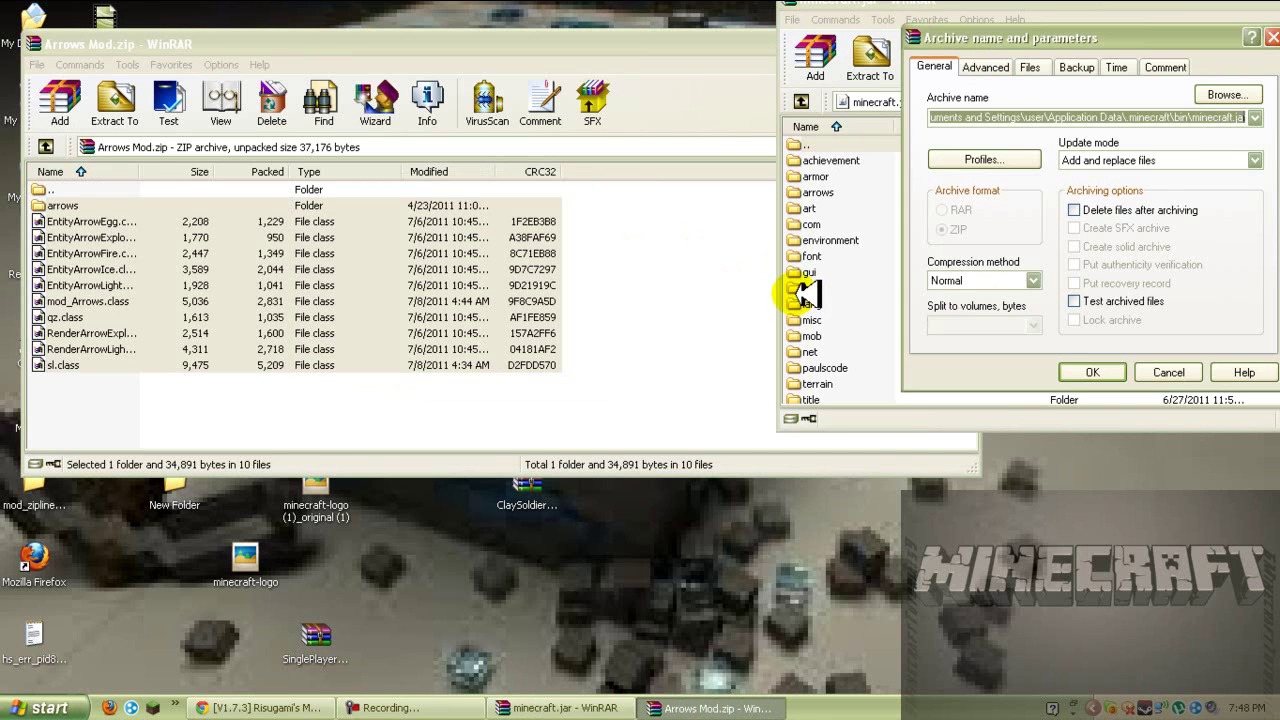
left_click(1085, 371)
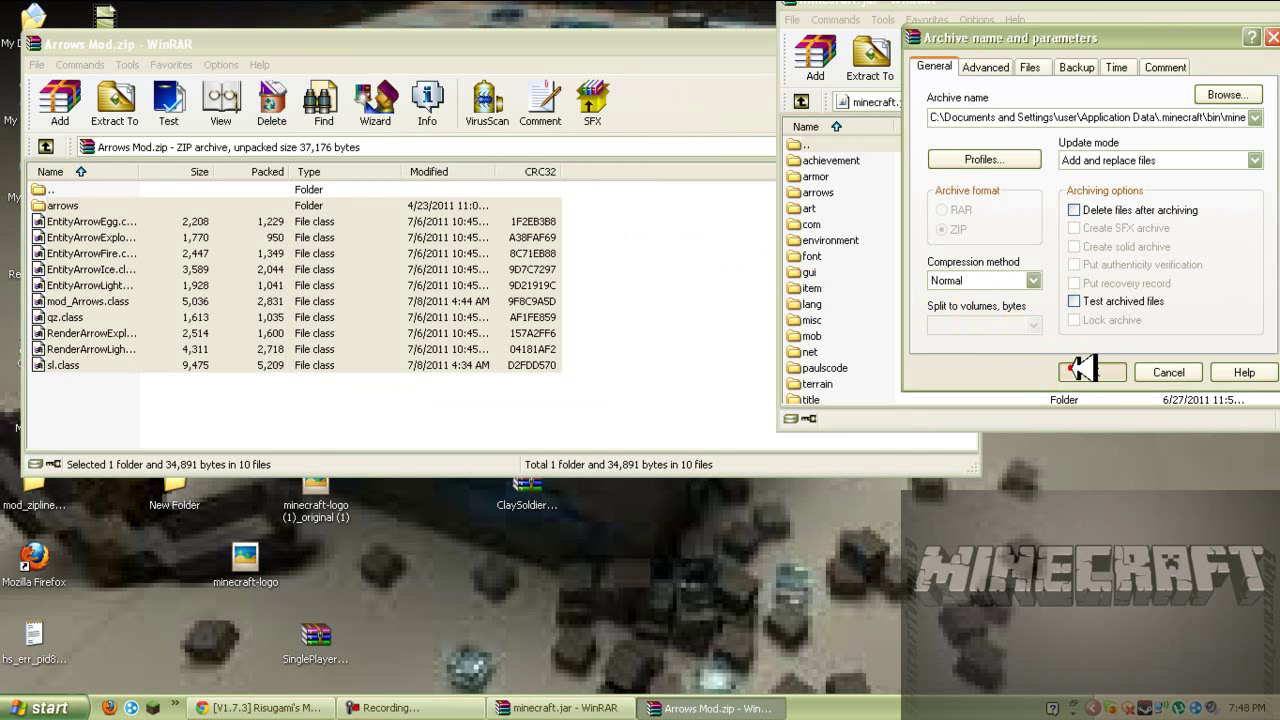
left_click(760, 45)
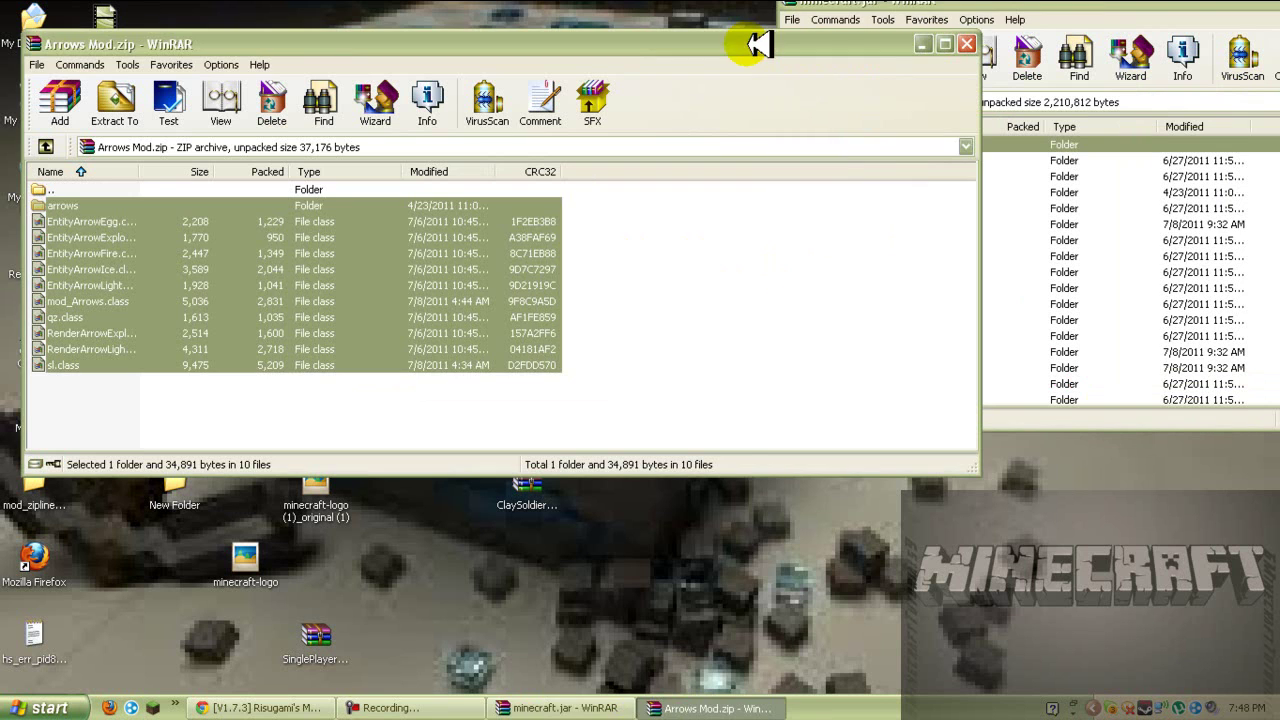
left_click(966, 44)
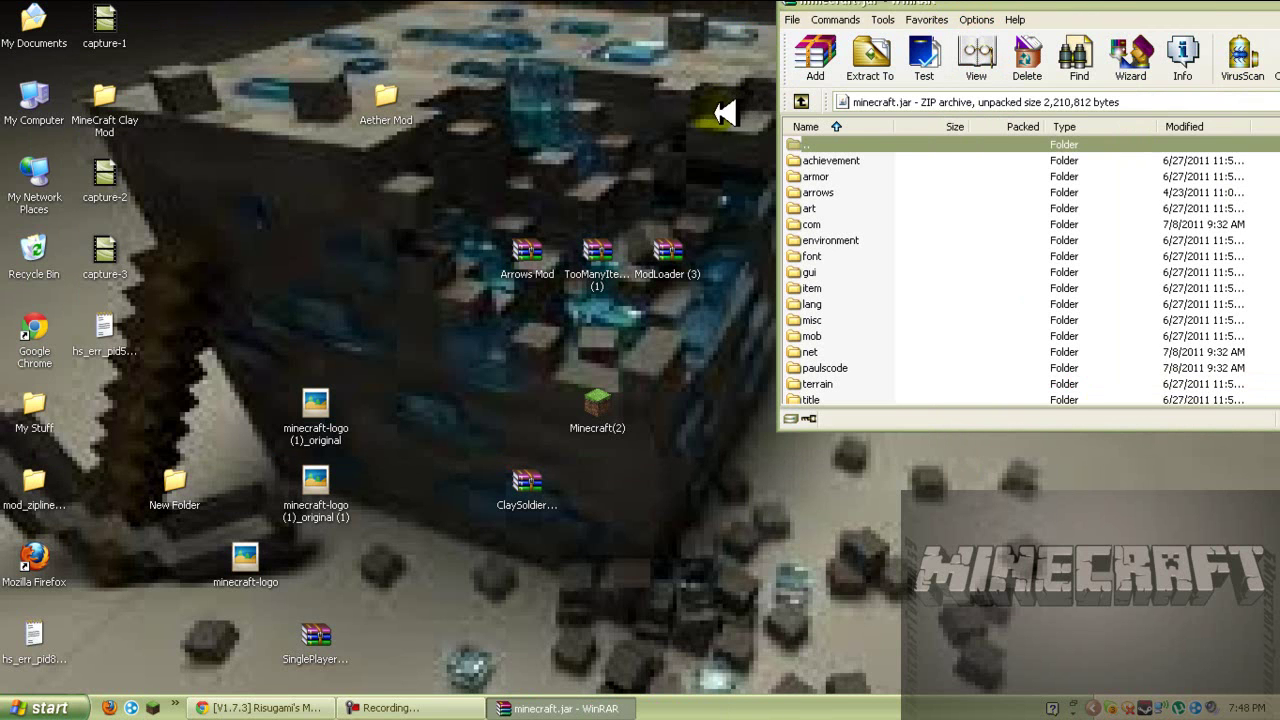
left_click_drag(1010, 10, 485, 139)
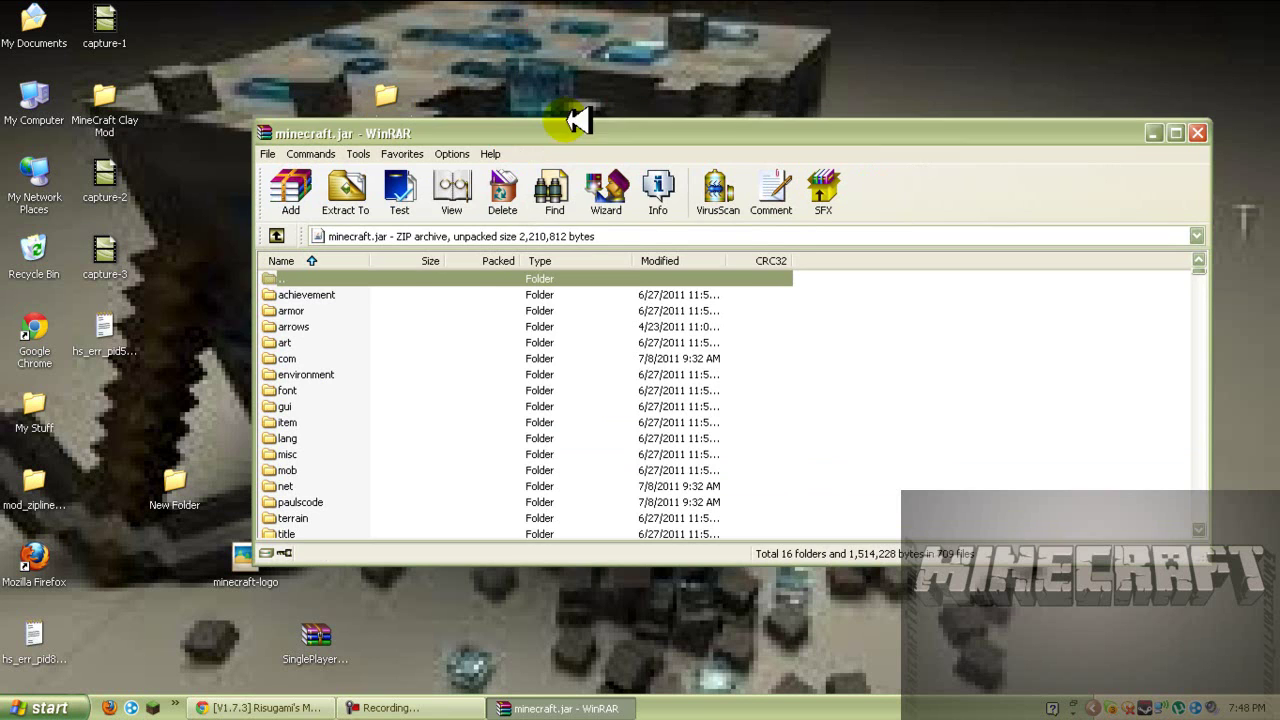
left_click(1199, 132)
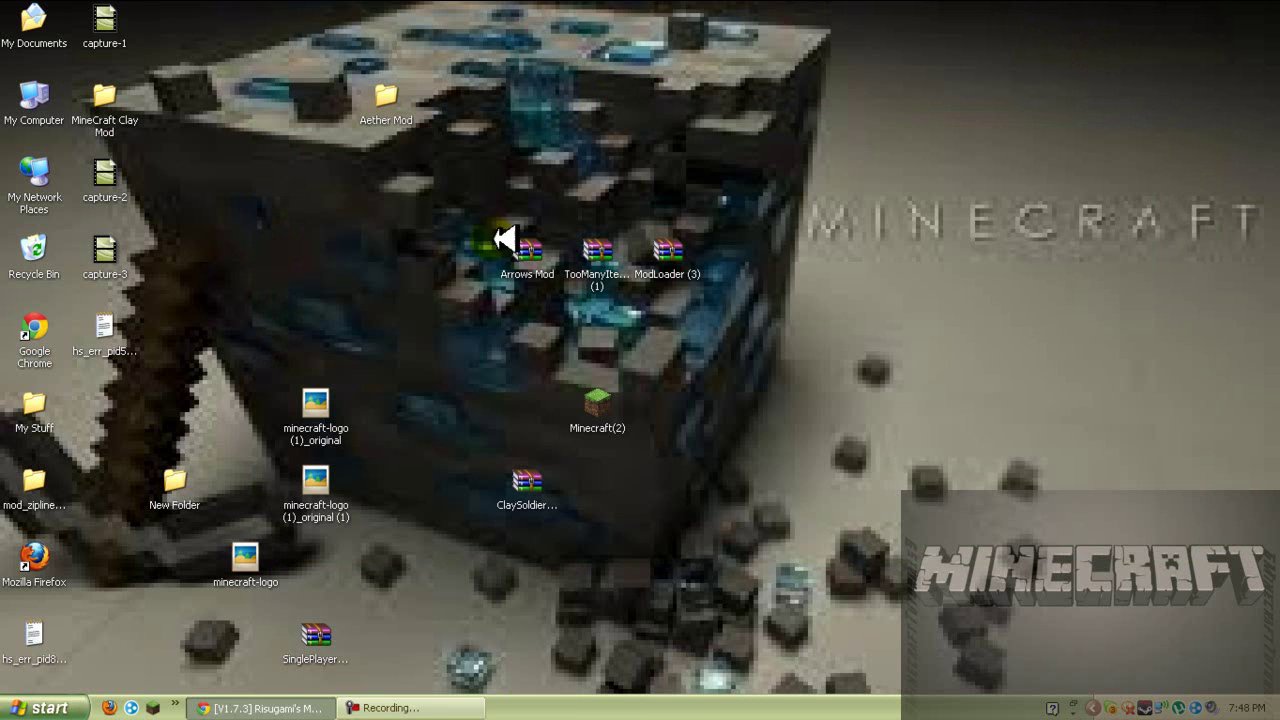
Step: Run Minecraft despite the unverified publisher, enter the account password in the launcher, and log in
left_click(153, 707)
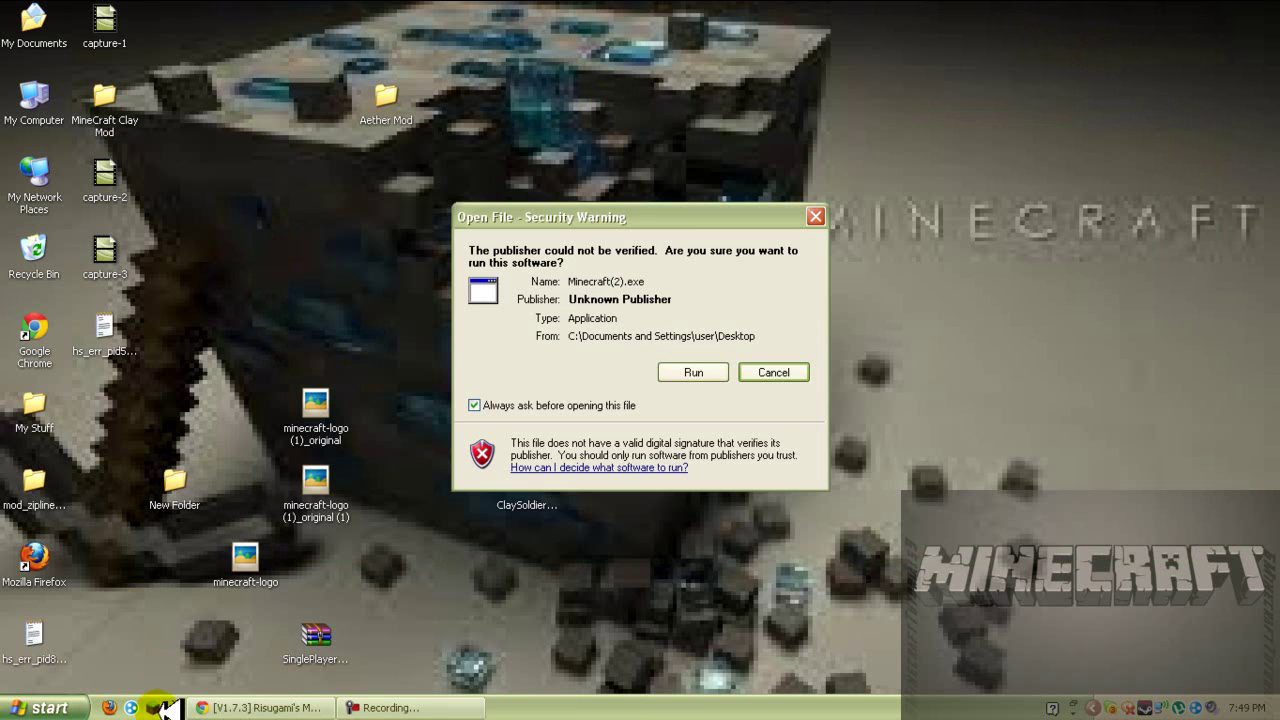
left_click(693, 371)
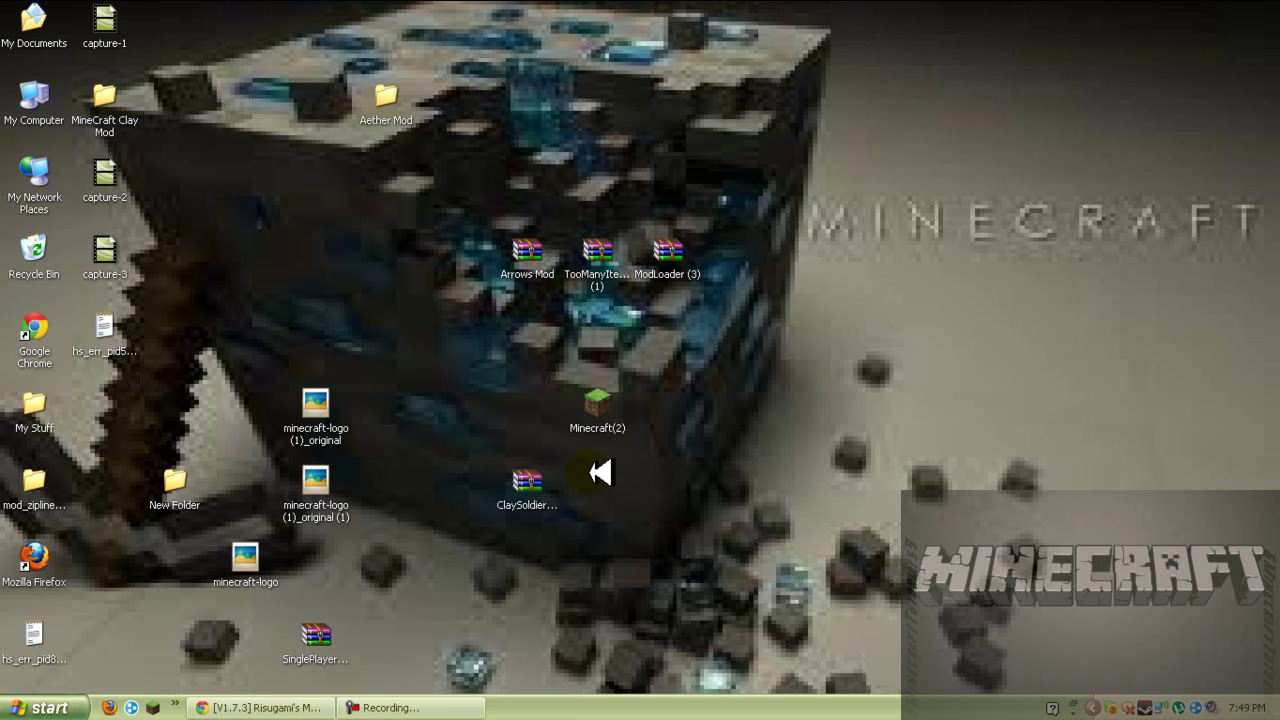
left_click(938, 255)
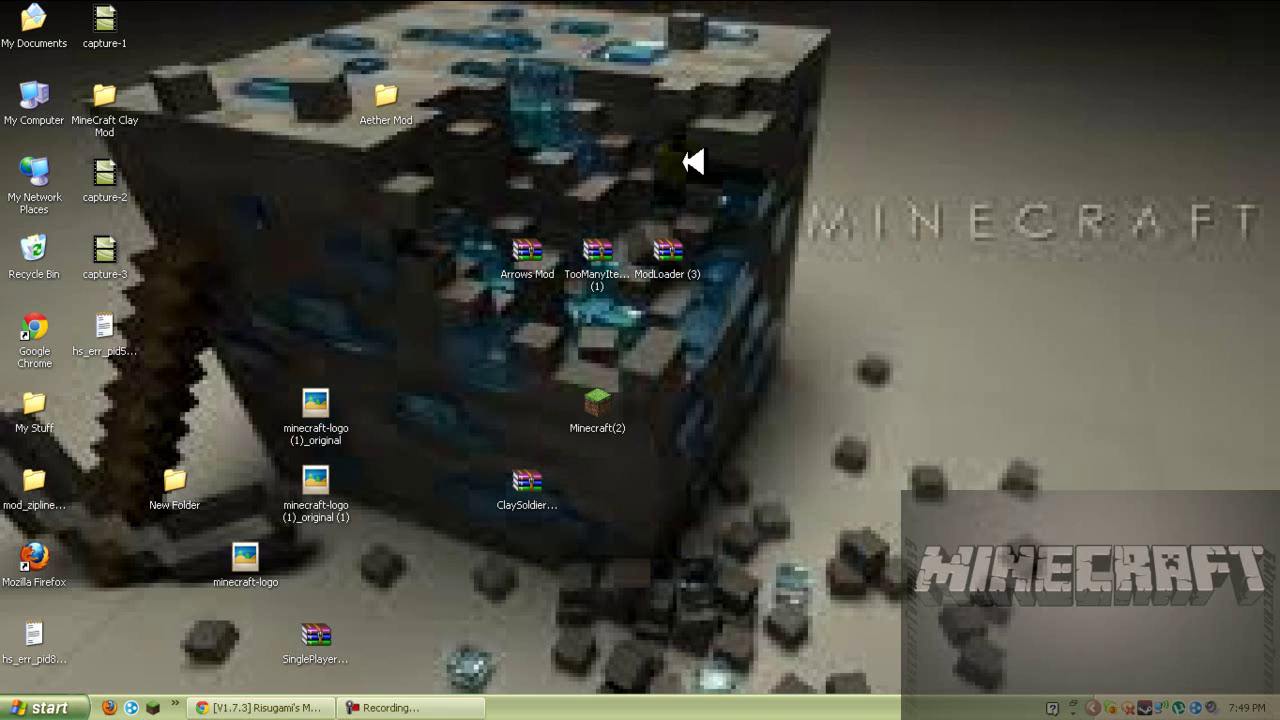
left_click(505, 294)
left_click(541, 259)
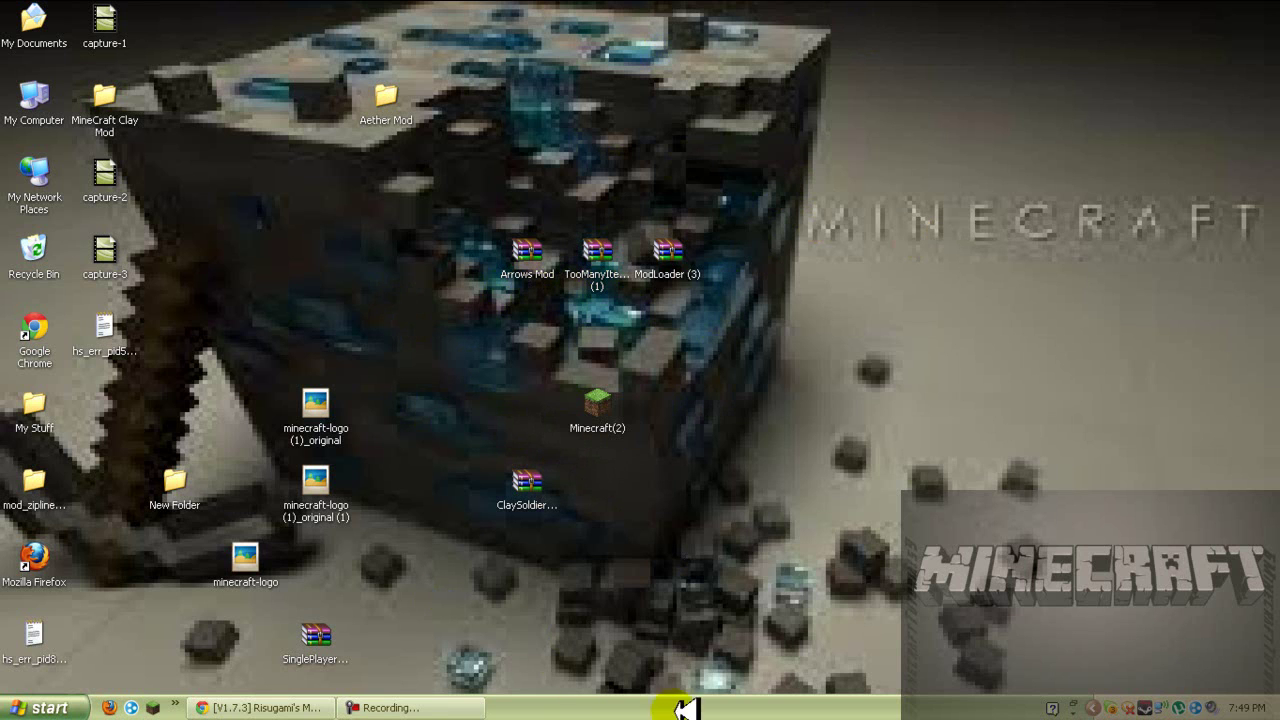
left_click(697, 421)
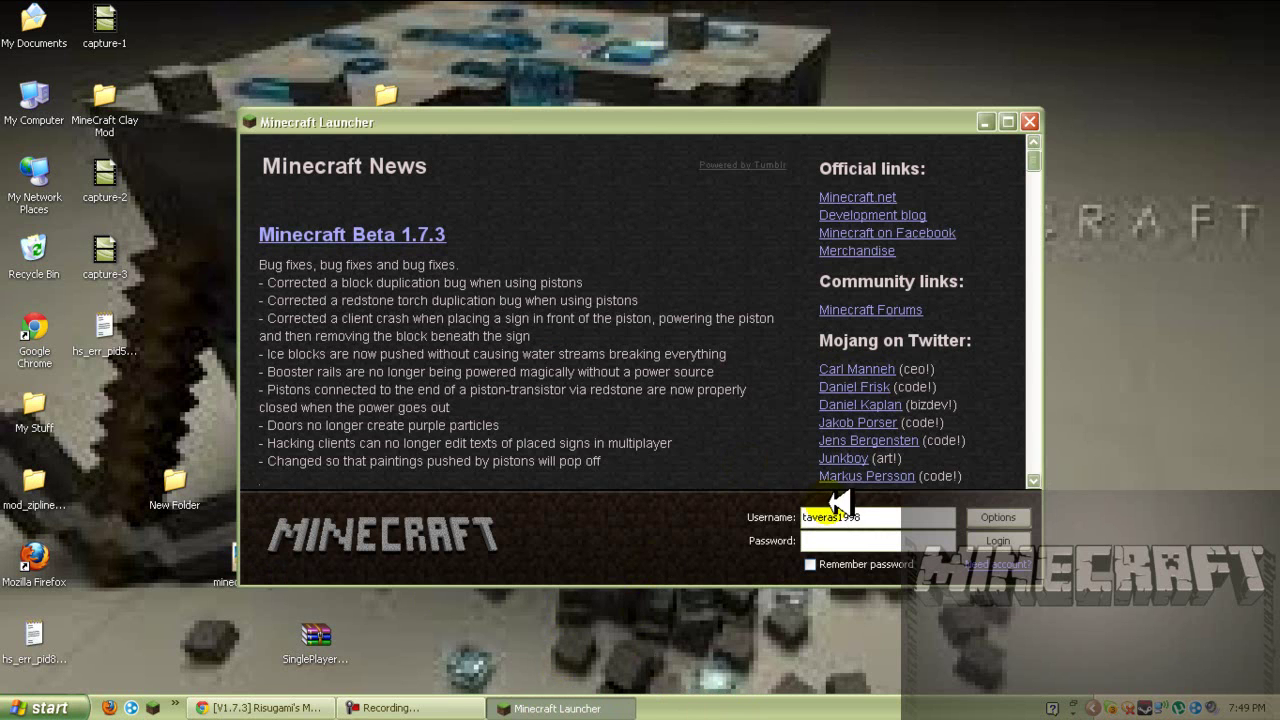
left_click(840, 540)
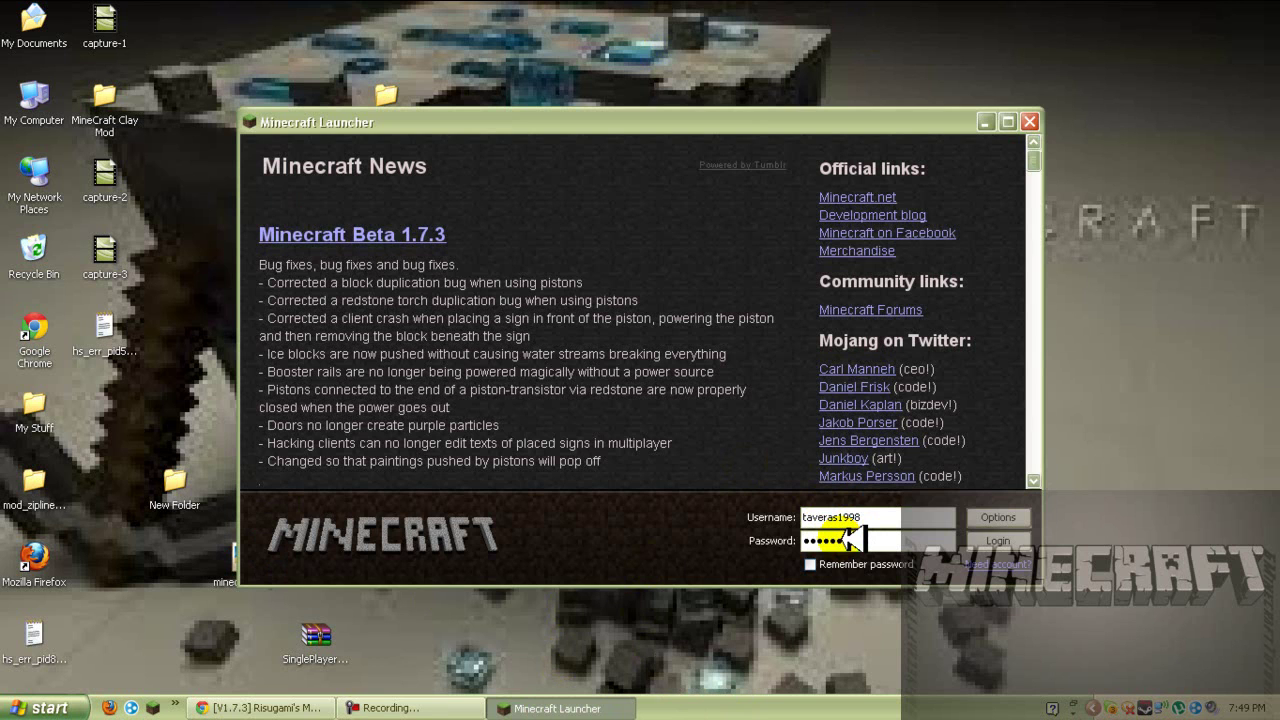
key("Return")
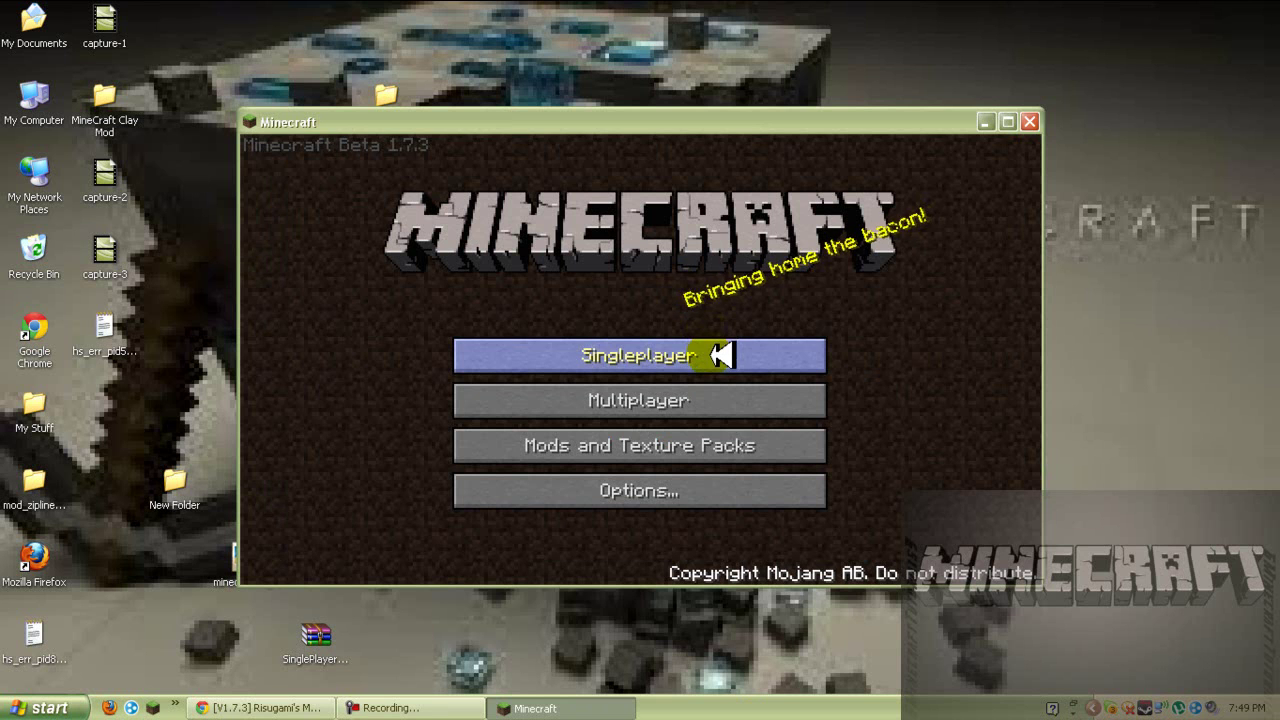
Step: Load the singleplayer world Testing_Out_My_Mods
left_click(720, 355)
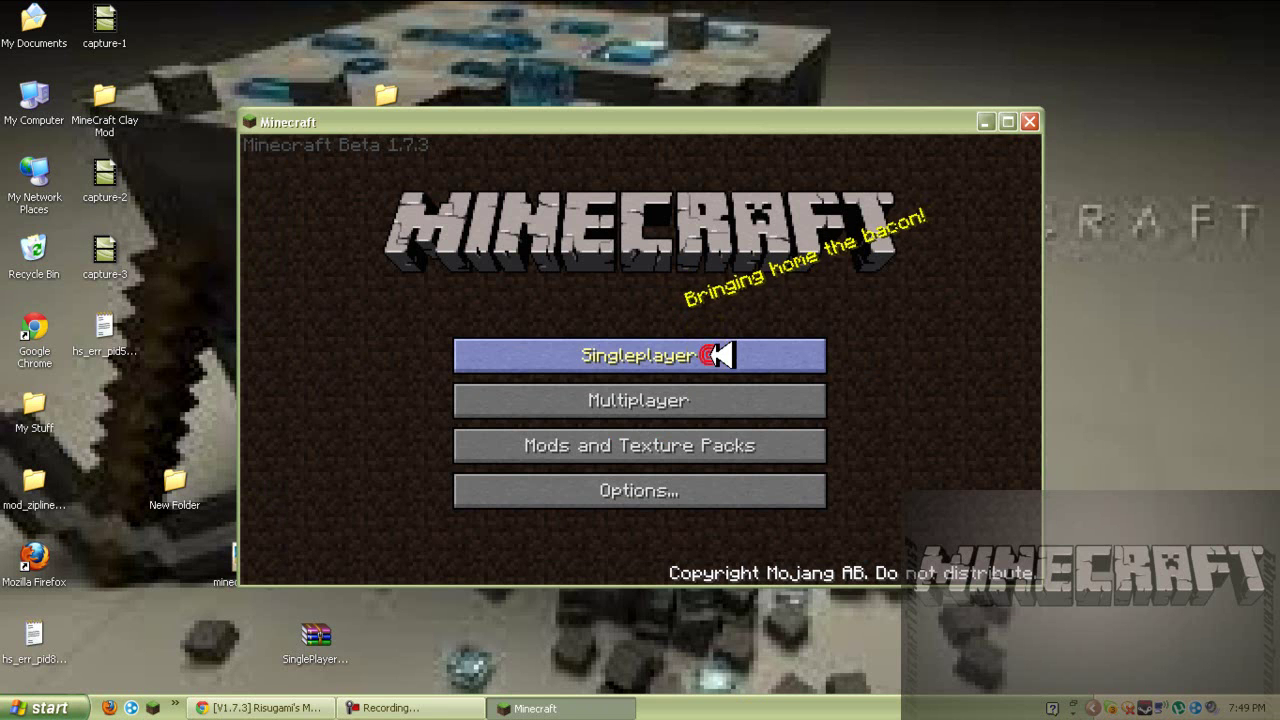
left_click(600, 325)
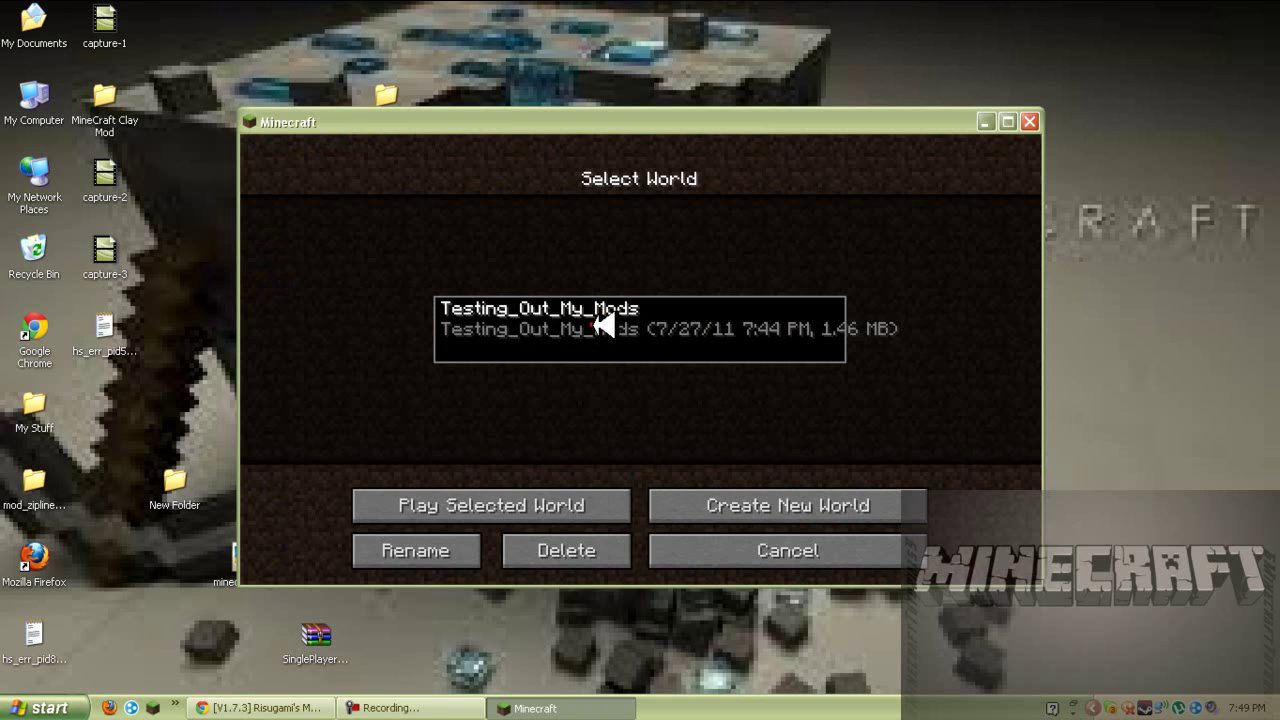
left_click(552, 498)
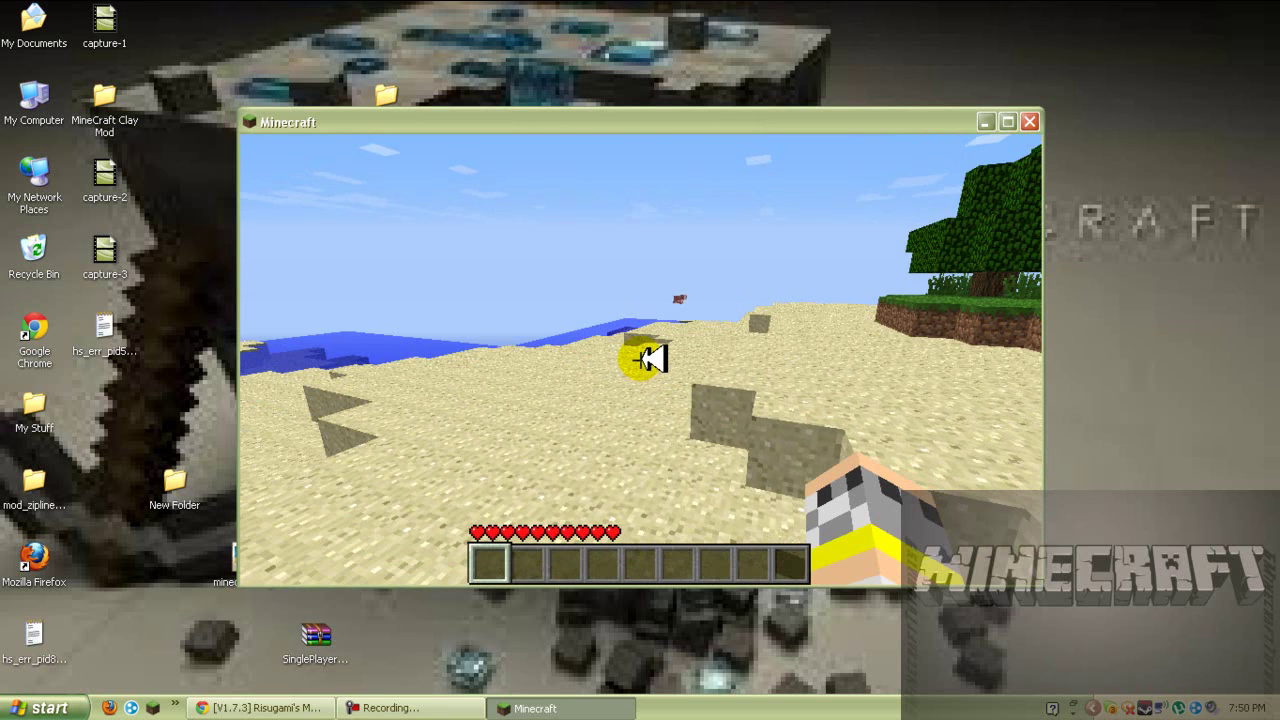
Step: Add the light-blue bow and a stack of Explosive Arrows from page 4 of the TooManyItems list to the inventory, and close it
key("e")
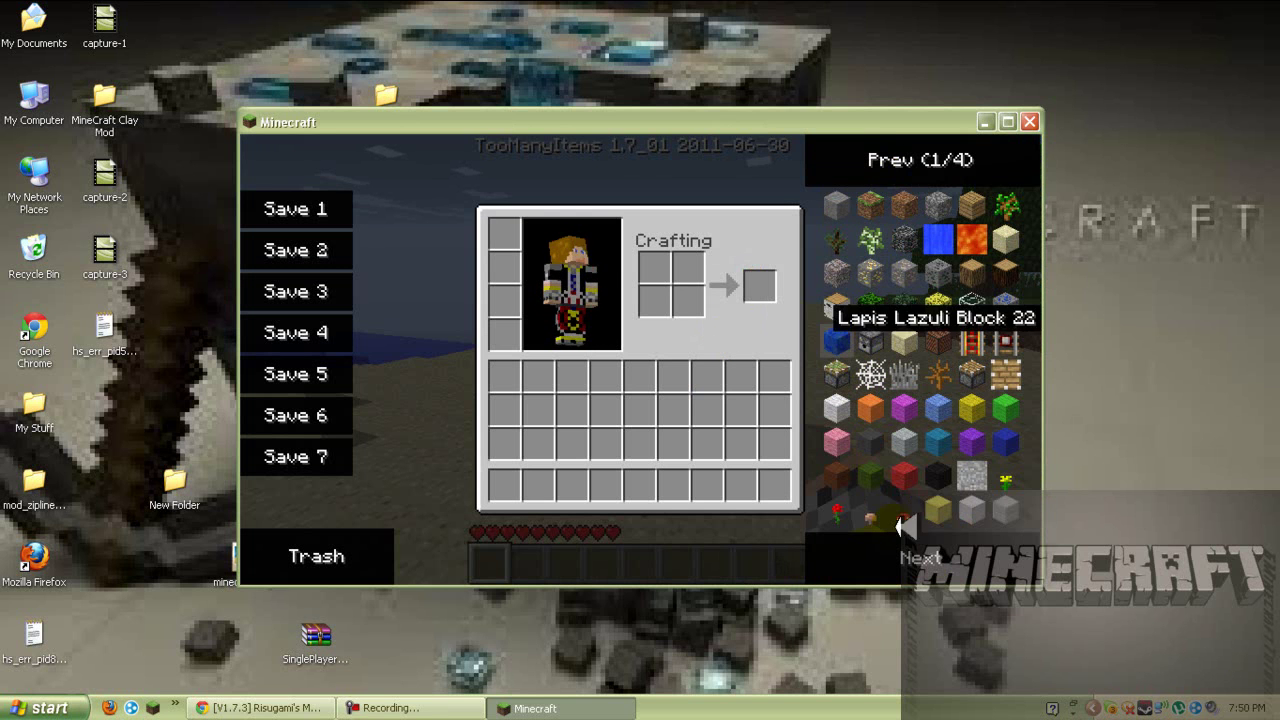
left_click(908, 553)
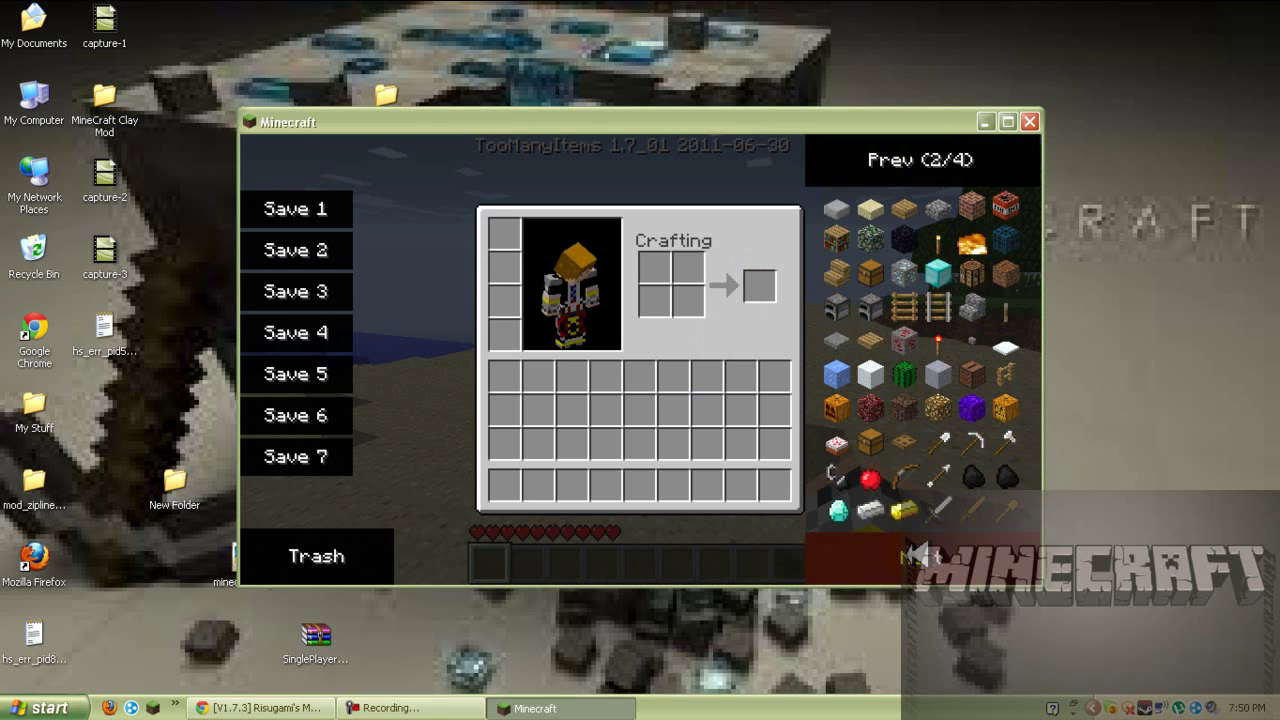
left_click(910, 554)
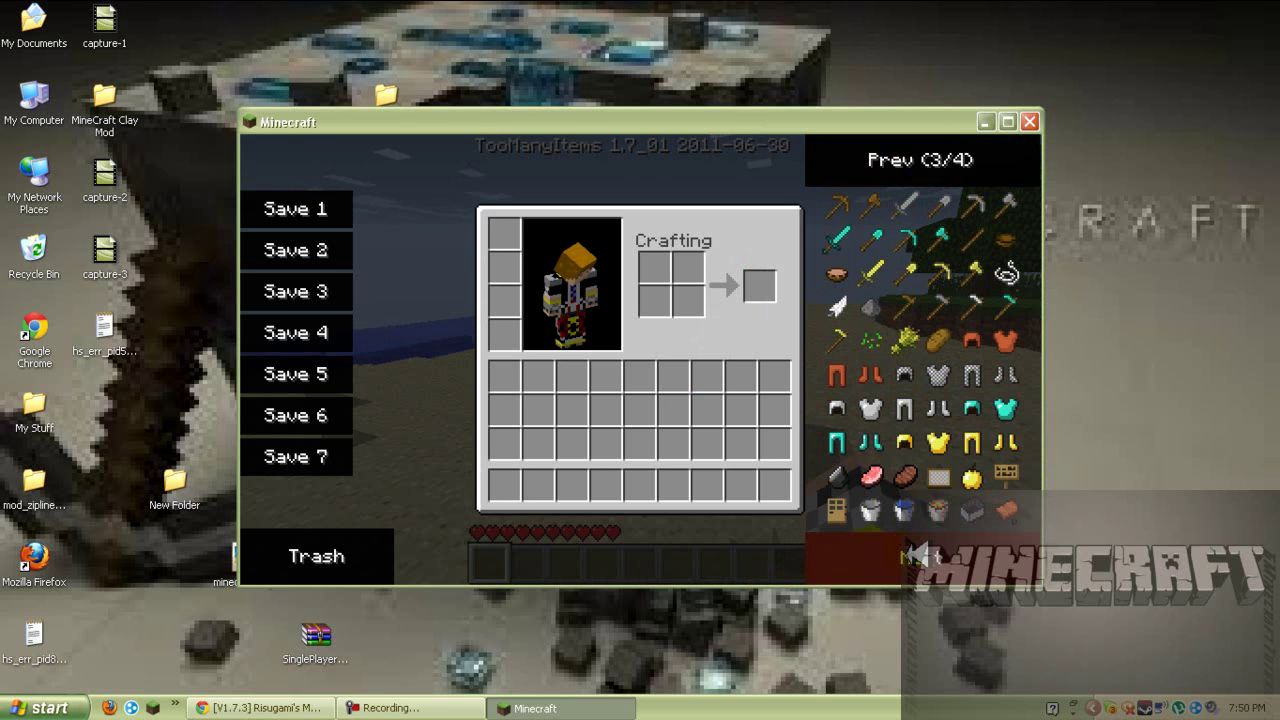
left_click(910, 554)
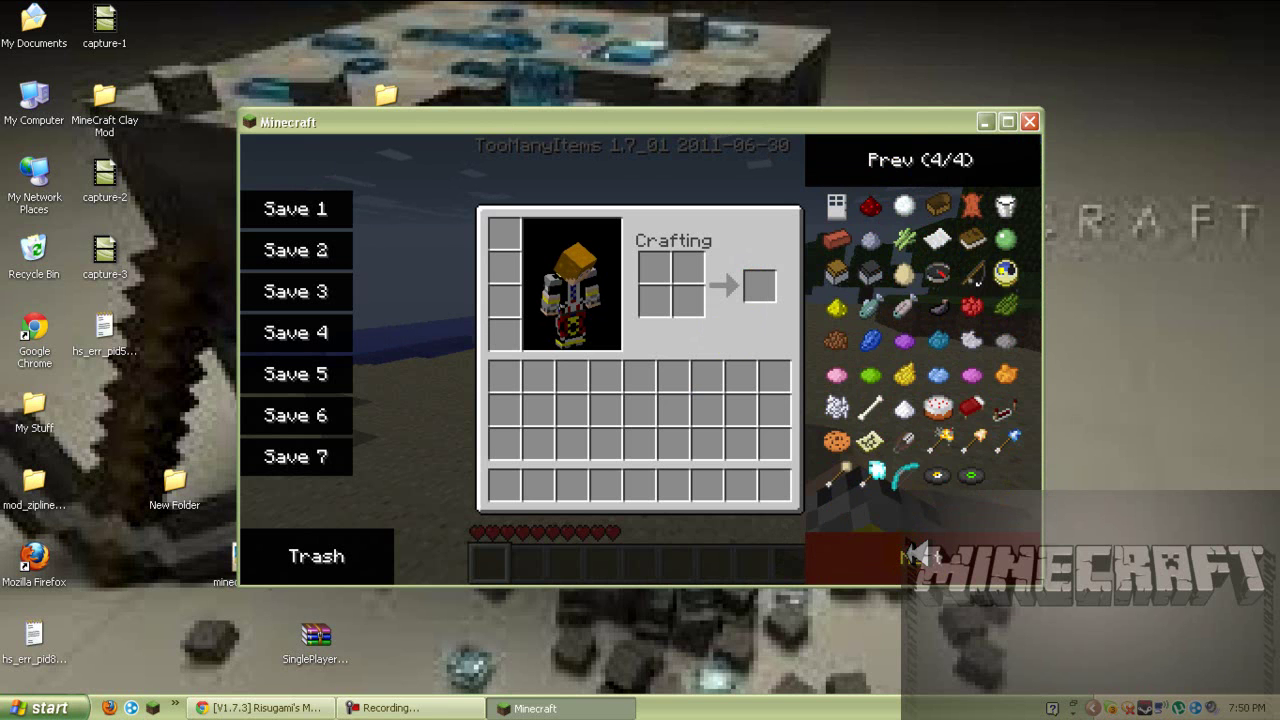
left_click(918, 478)
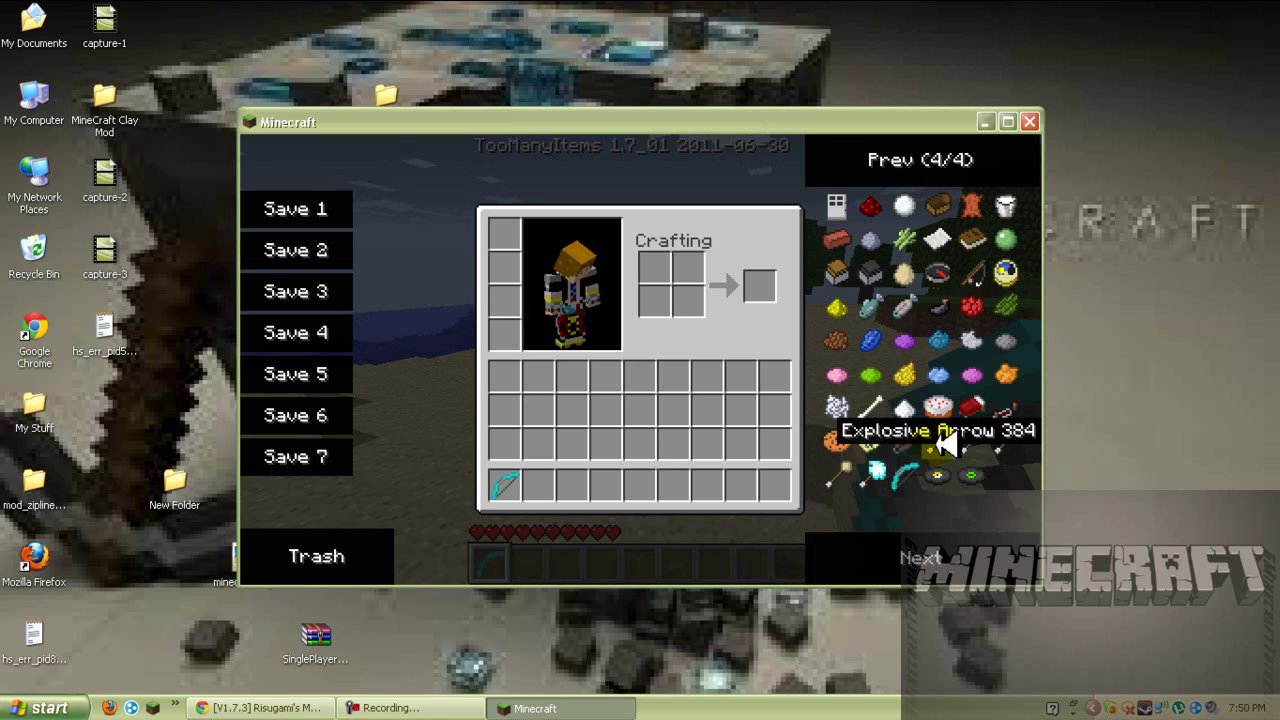
left_click(940, 442)
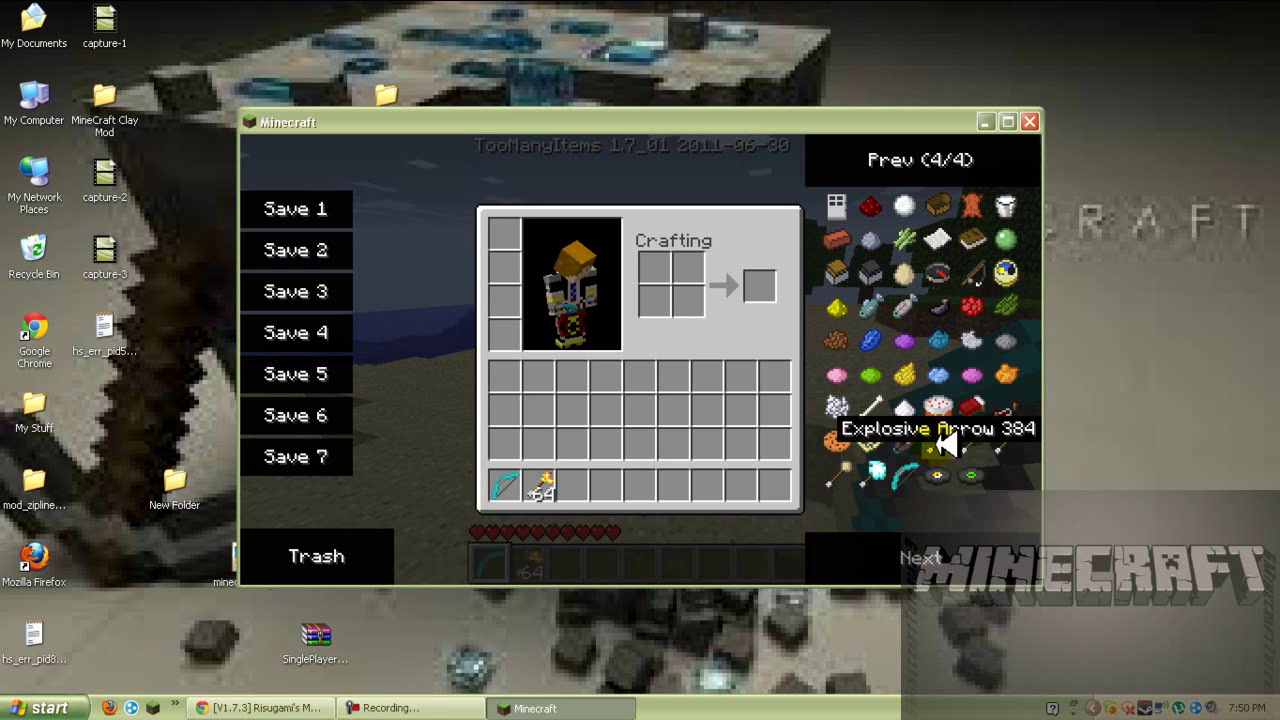
key("e")
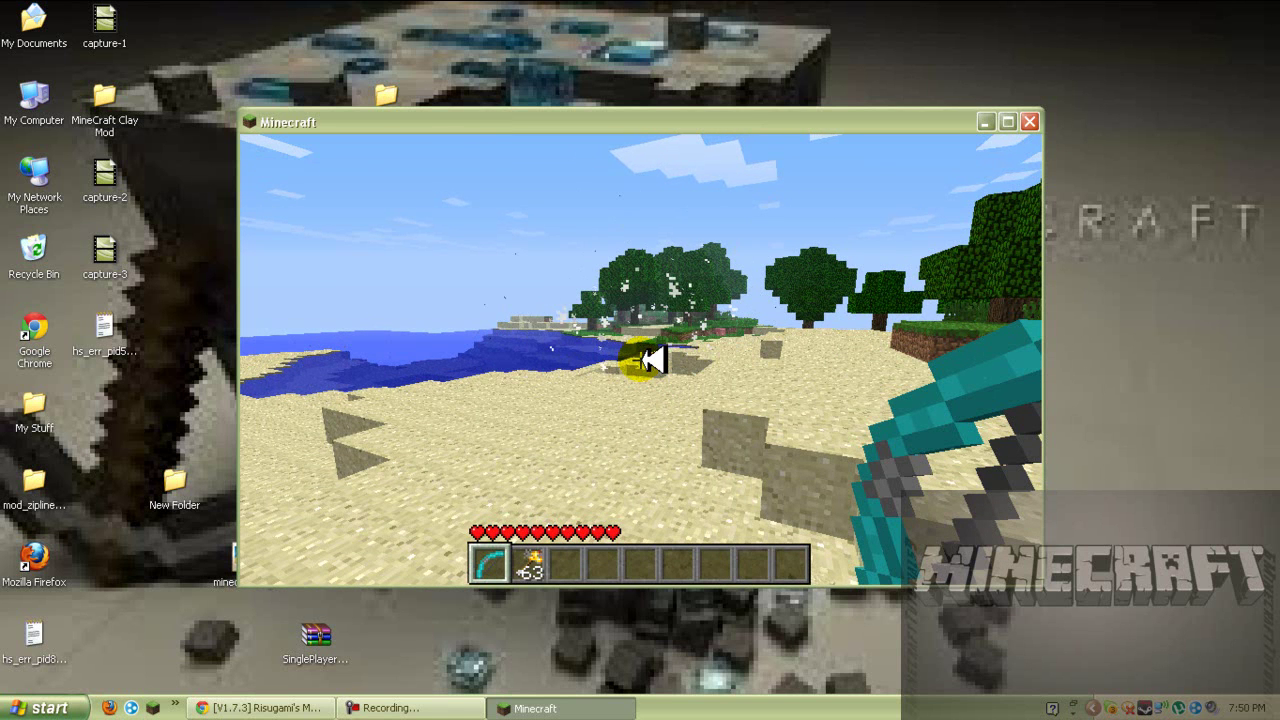
Step: Fire an Explosive Arrow across the beach with the bow, and pause the game
right_click(650, 360)
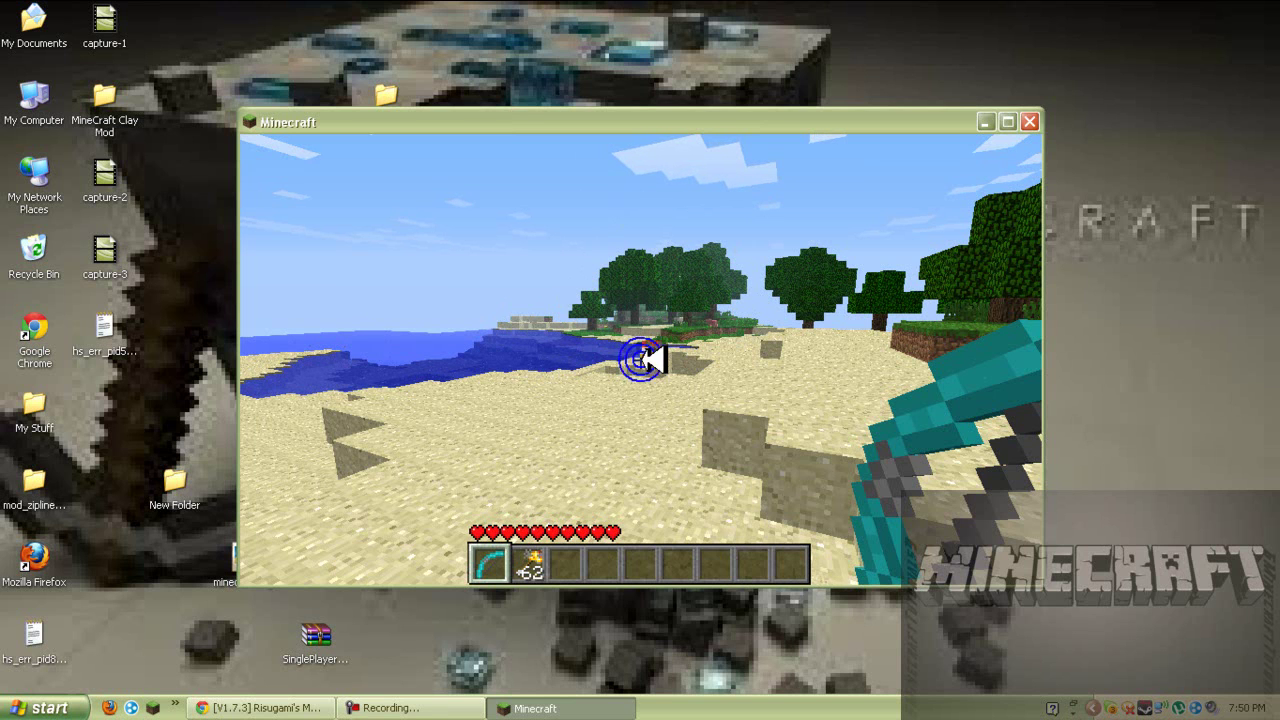
left_click(650, 360)
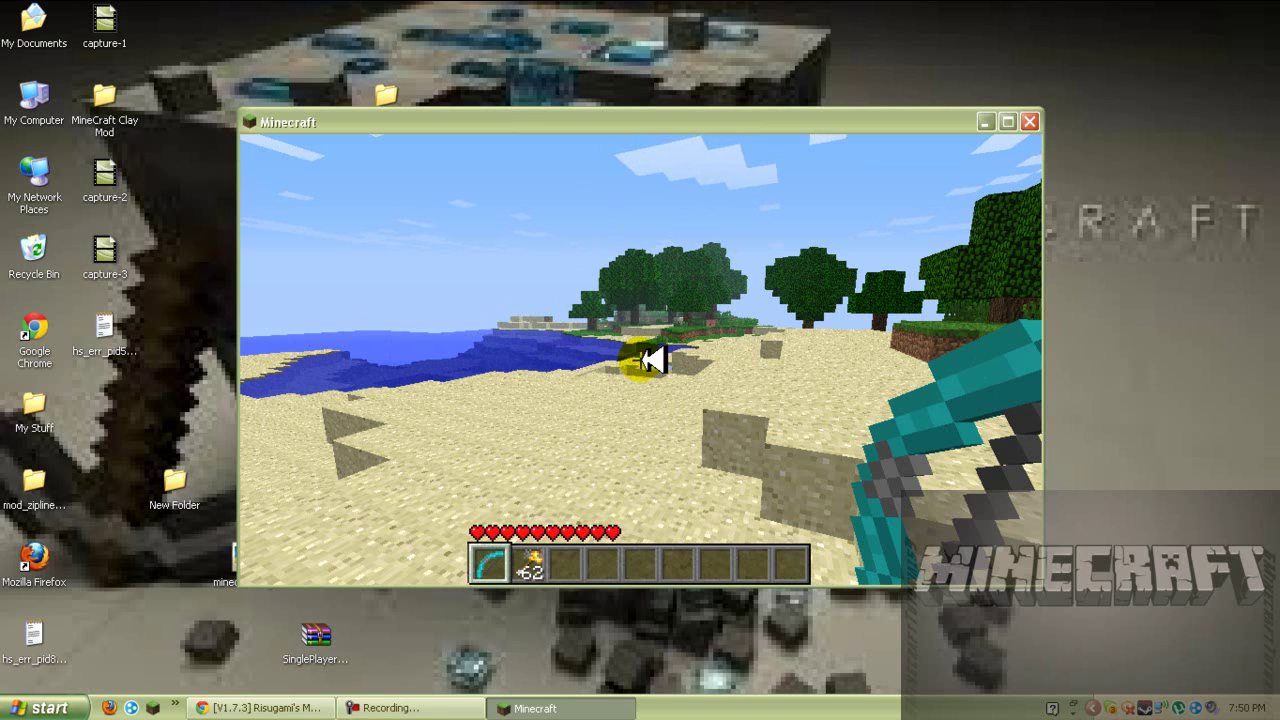
key("Escape")
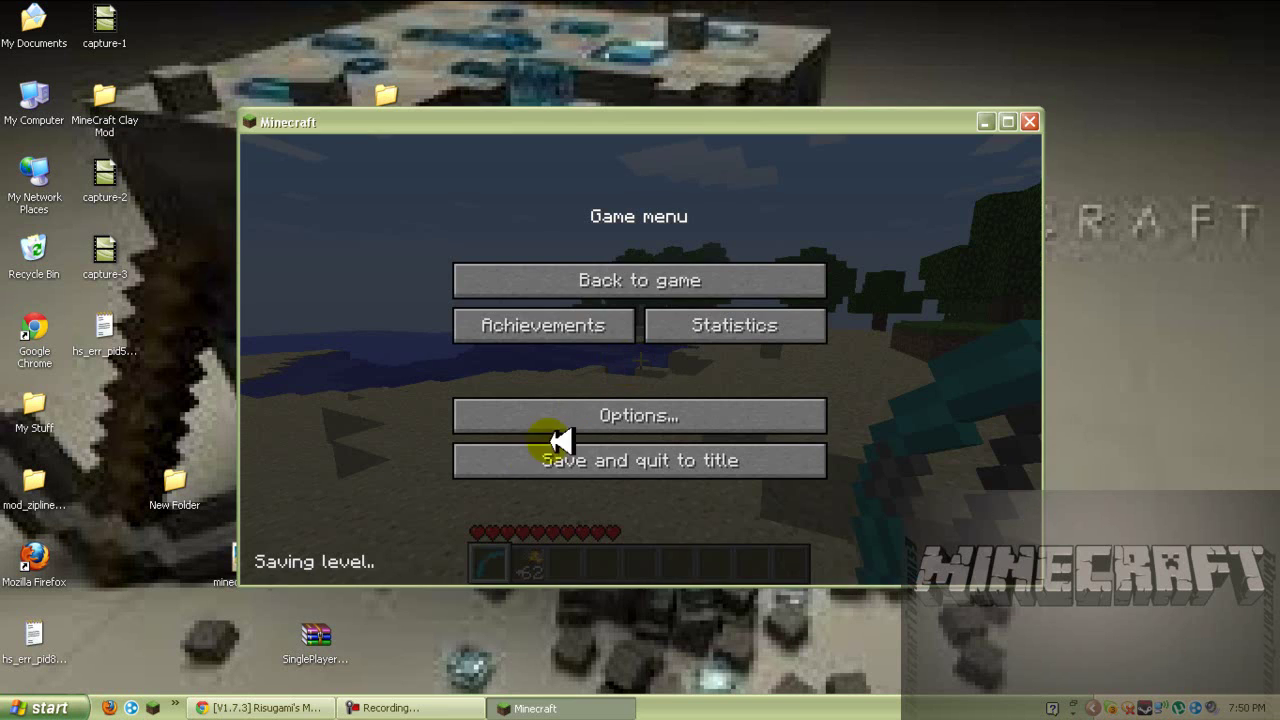
left_click(412, 706)
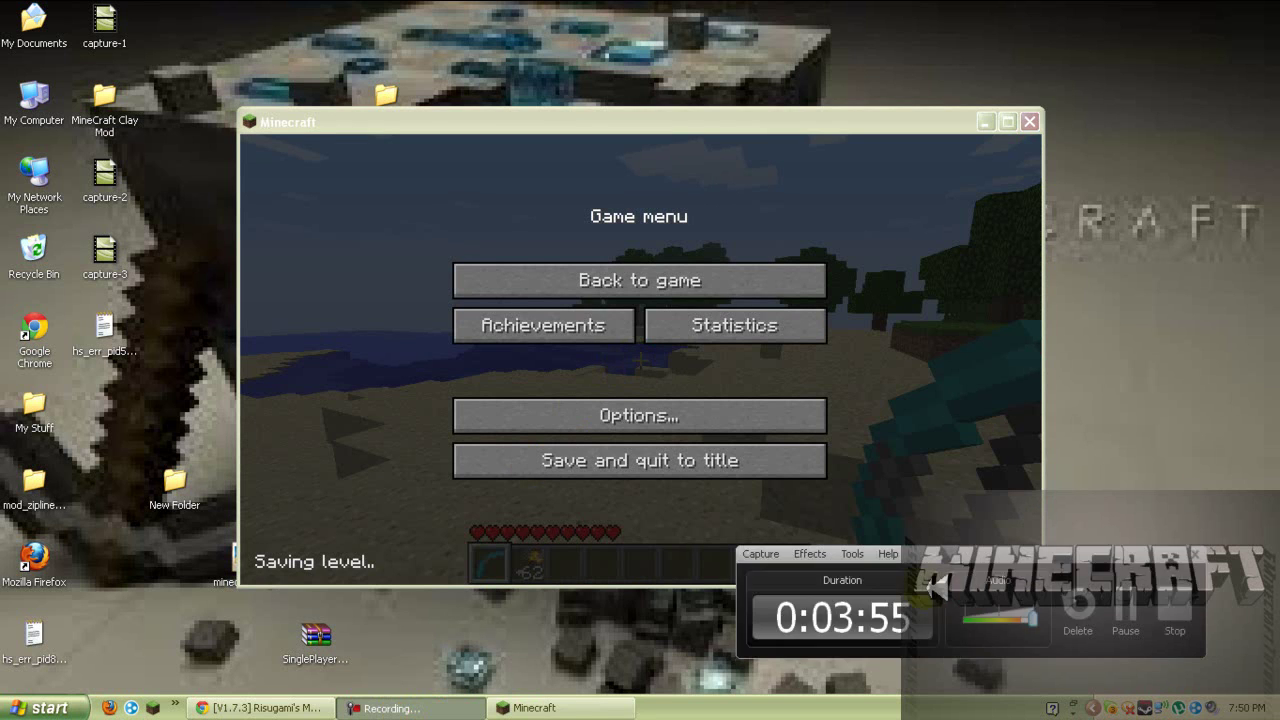